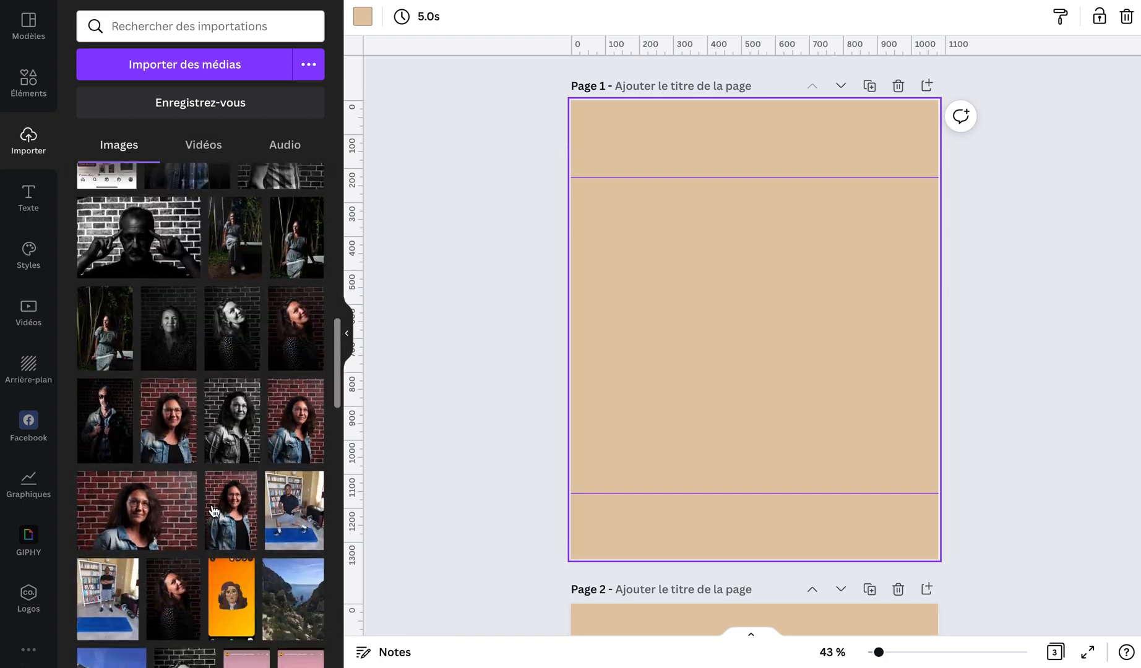
scroll(213, 510, down, 15)
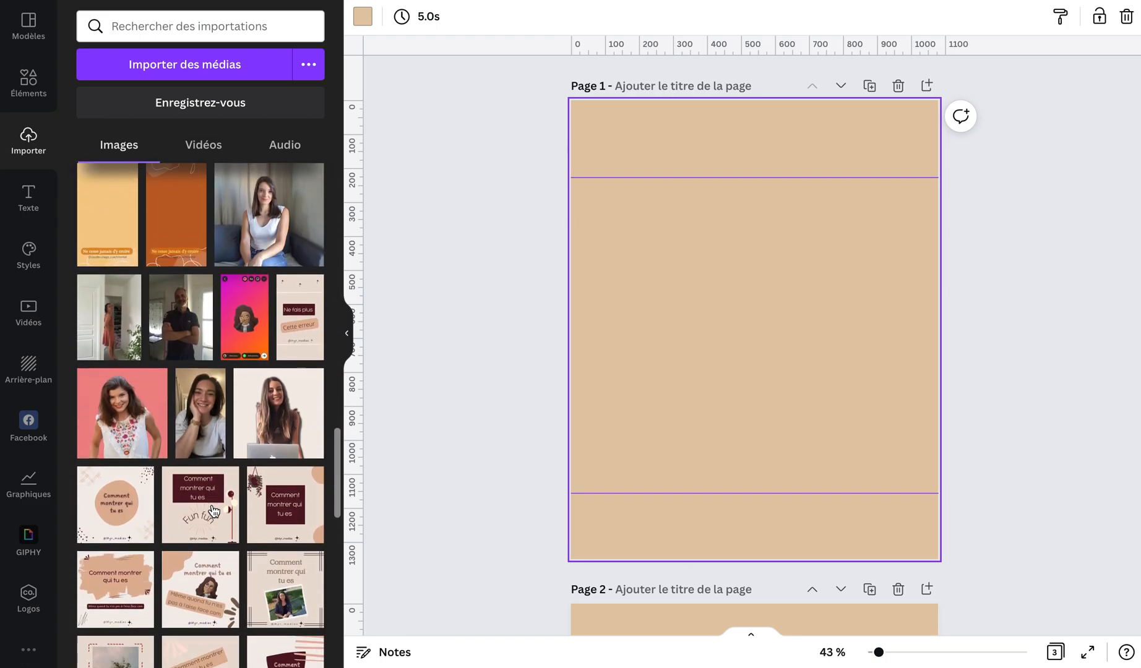
scroll(213, 511, down, 15)
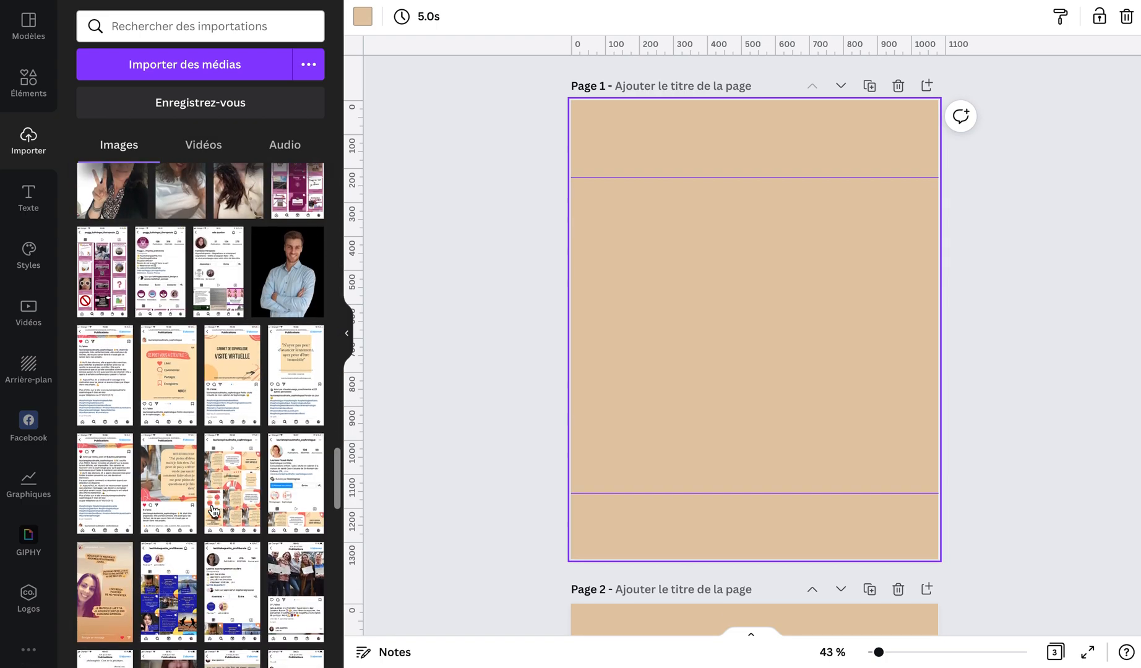
scroll(214, 511, up, 15)
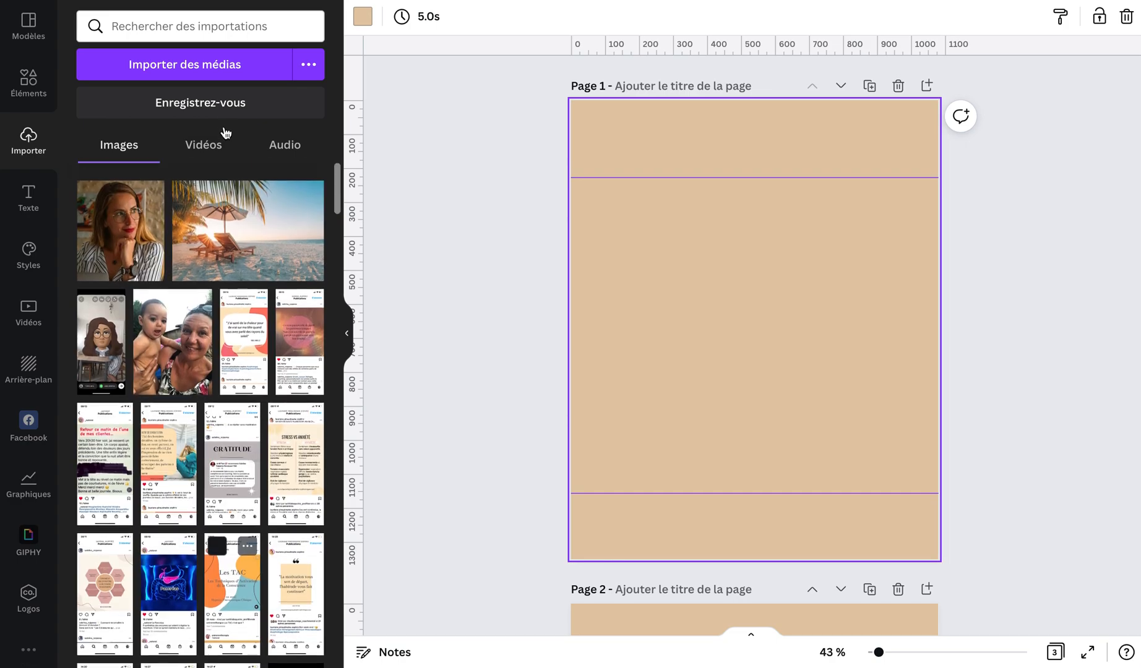
Upload the mountain photo 365BE08A-D7F2-4F49-A5FD-5E44AA9FFB97.jpeg from the Bureau folder to the image library.
click(214, 73)
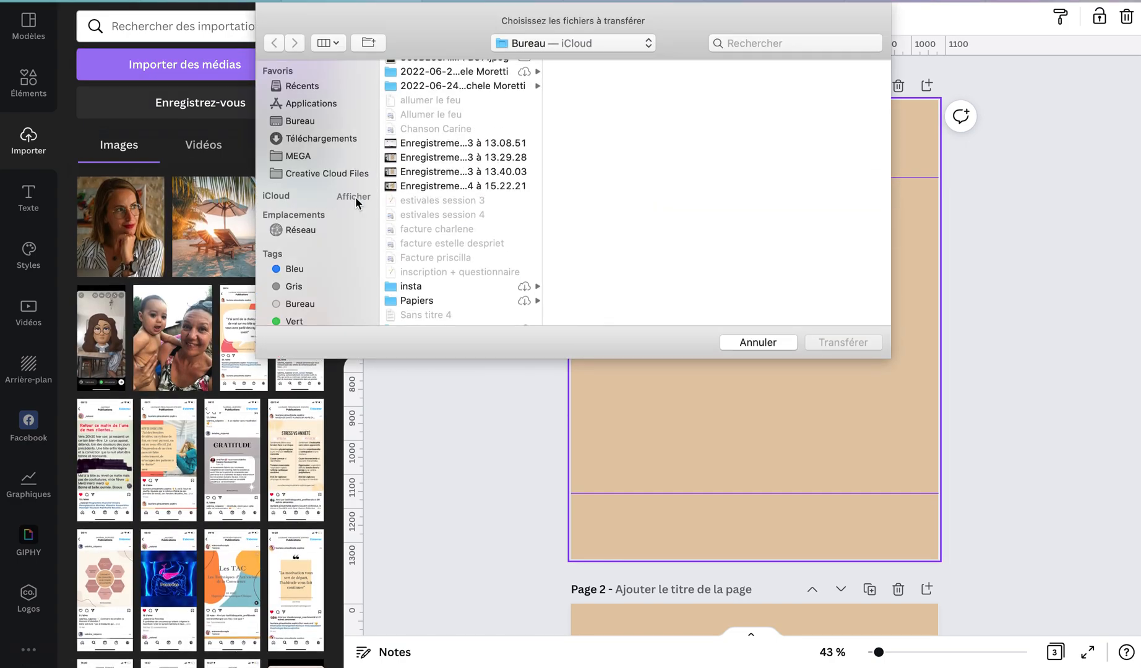
click(309, 123)
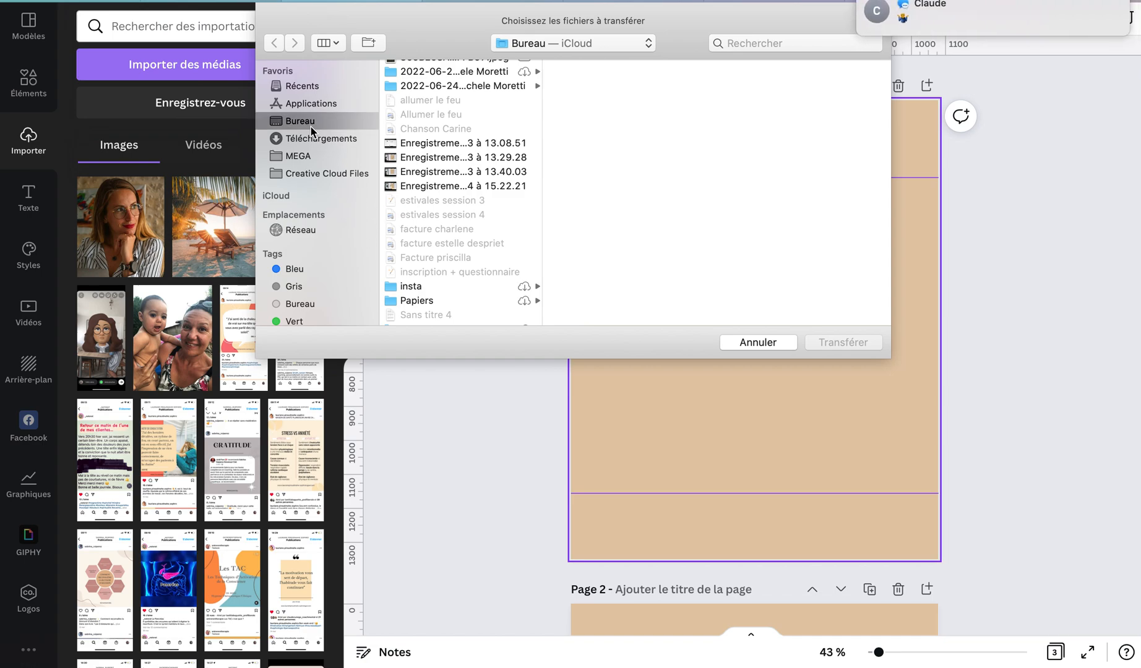
scroll(472, 199, up, 2)
scroll(471, 199, down, 3)
scroll(472, 200, up, 2)
scroll(471, 200, down, 2)
scroll(471, 195, up, 3)
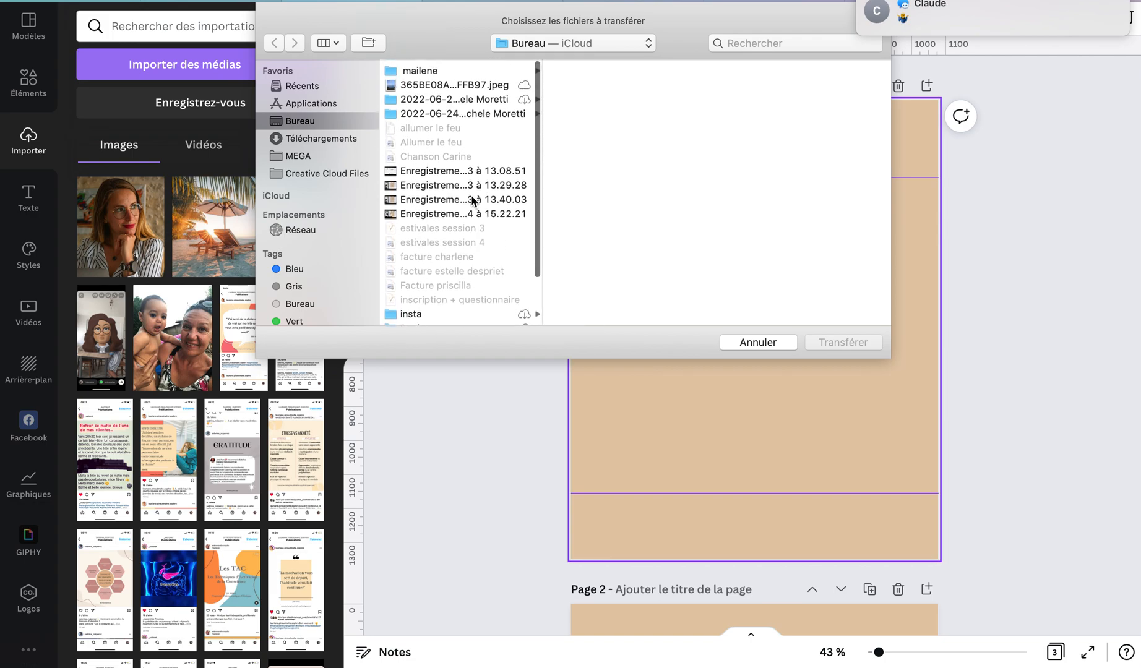
click(440, 81)
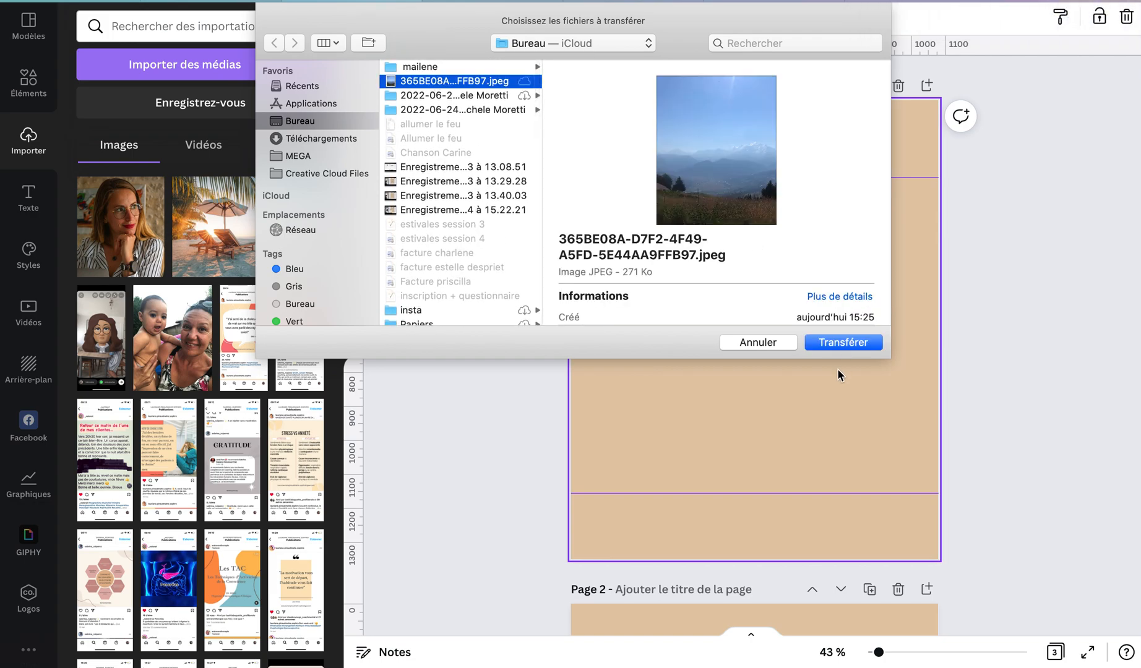
click(843, 343)
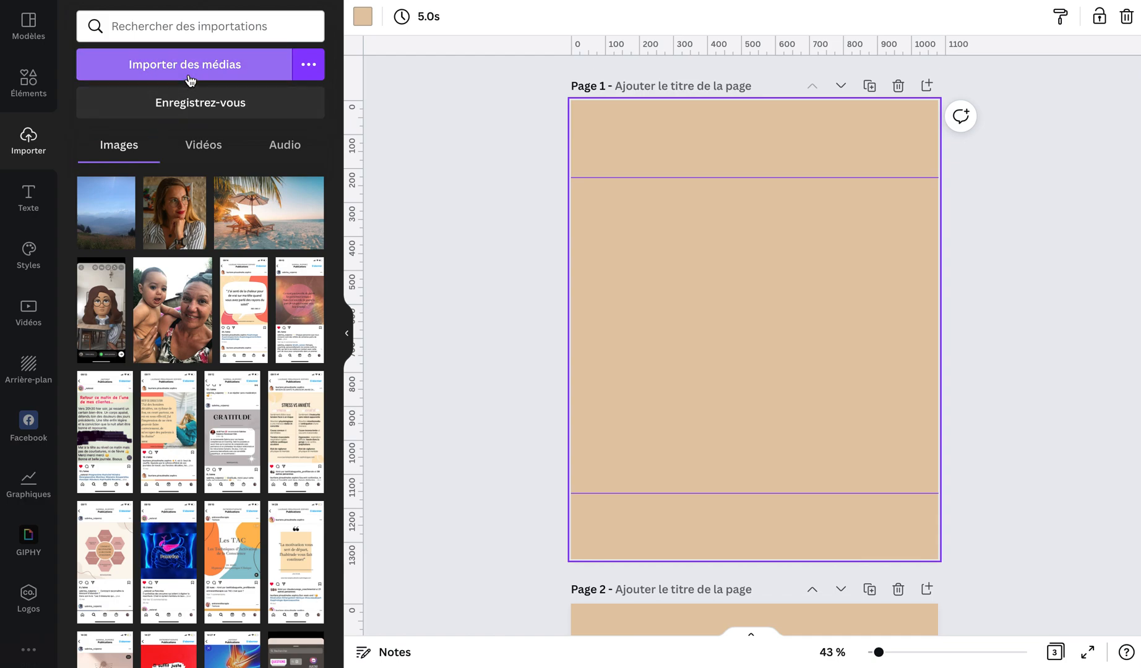
Add the uploaded mountain photo to page 1 and make it replace the page background.
click(106, 223)
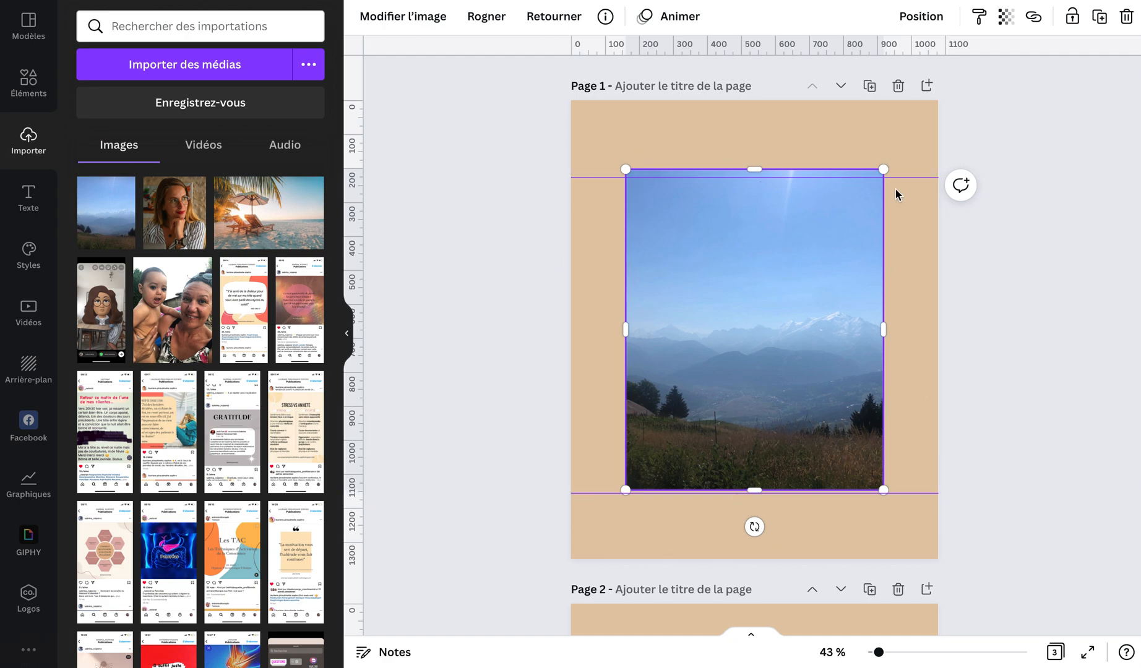
right_click(806, 356)
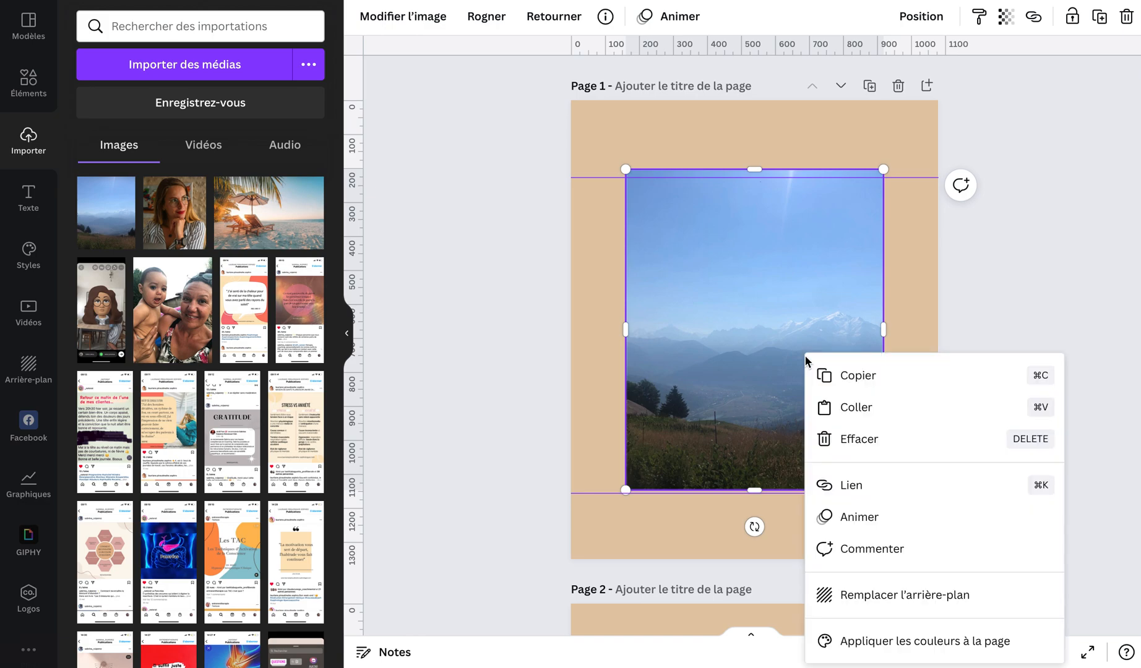
click(868, 598)
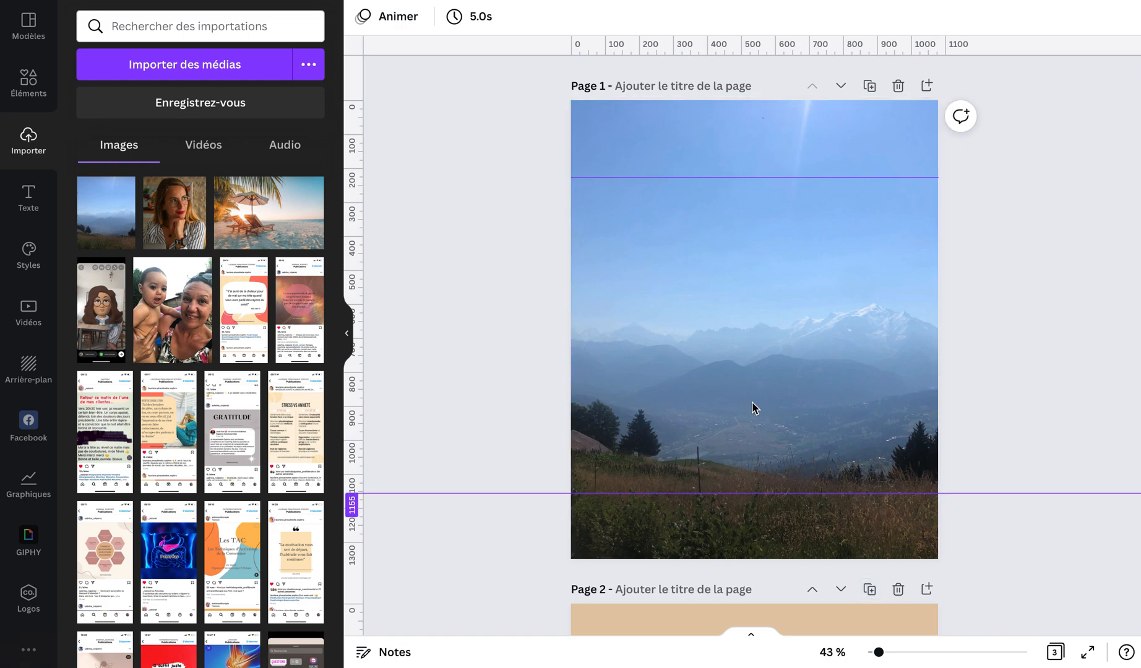
Try to shift the background photo upward within page 1's frame.
double_click(715, 402)
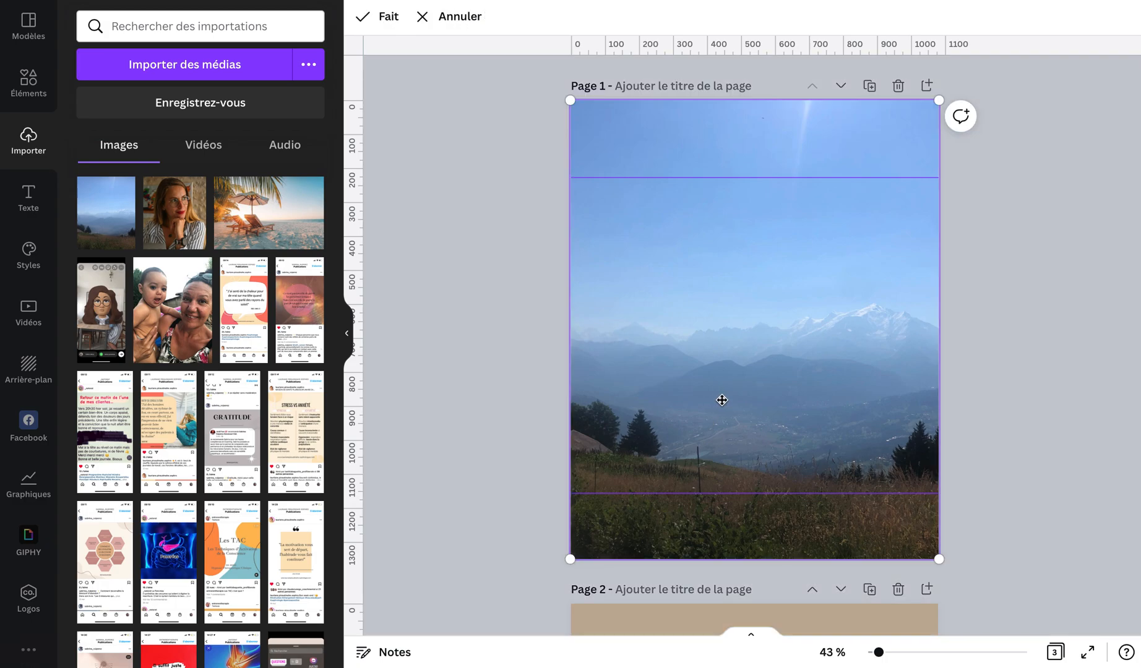
drag(721, 400, 728, 282)
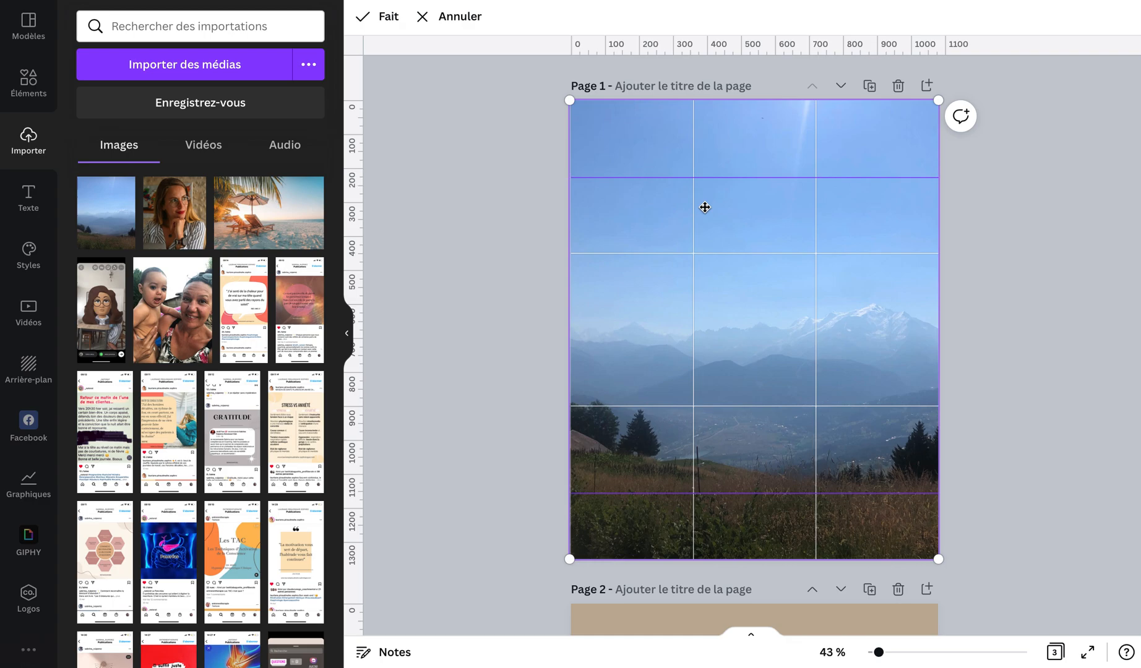
click(512, 304)
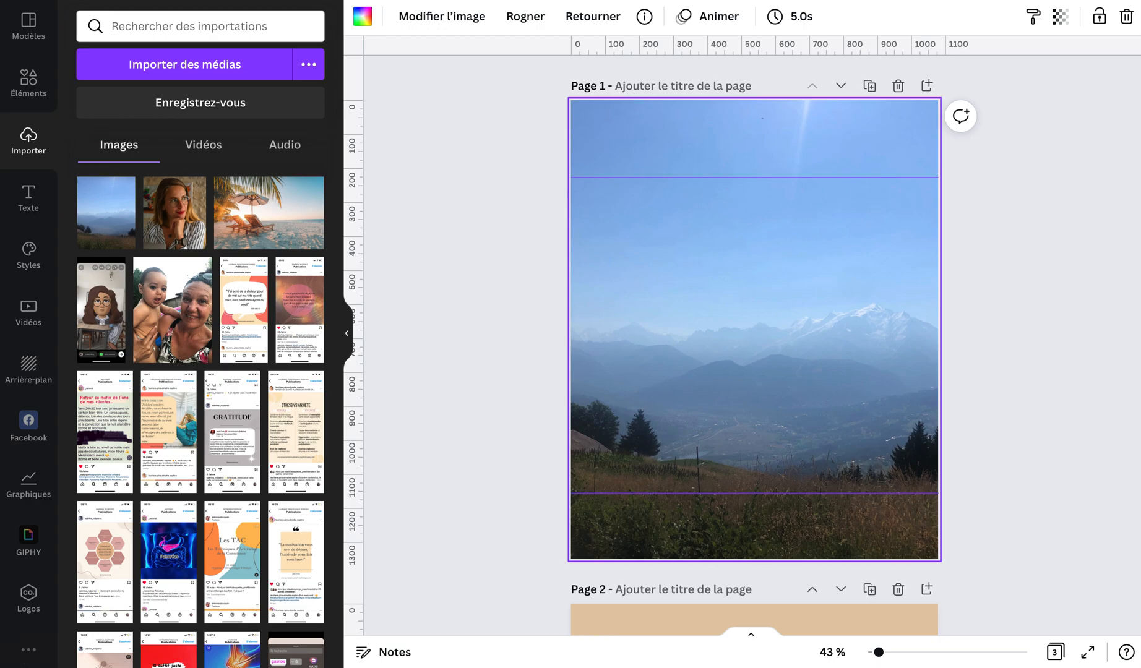
Add a text box on page 1 reading "la jolie montagne".
key(t)
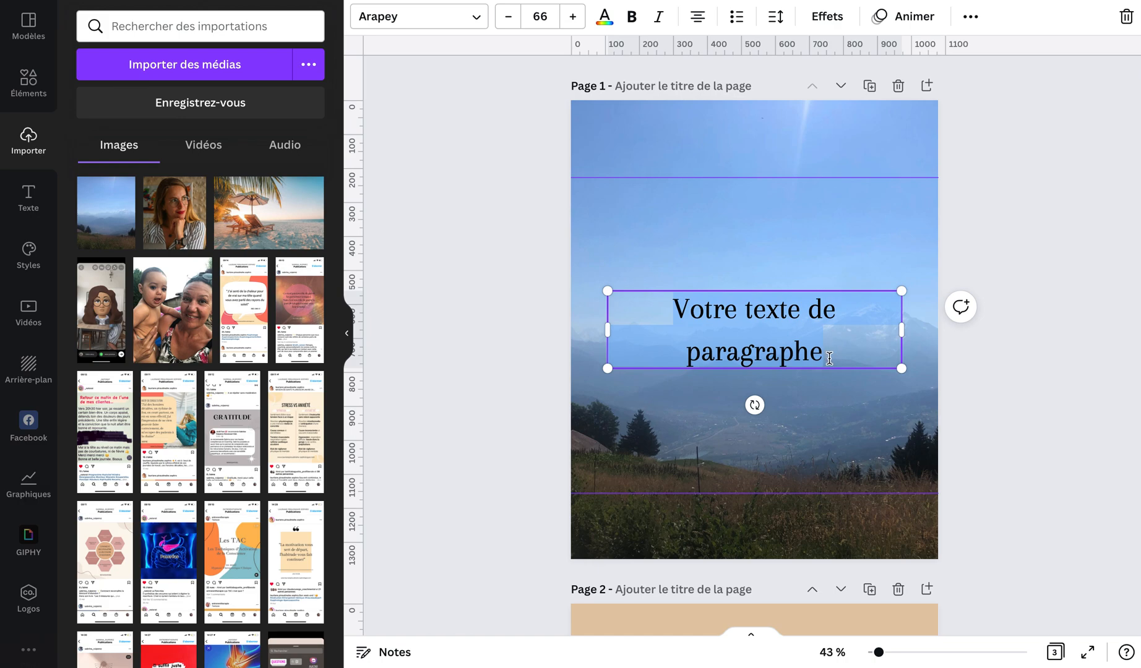
text(la)
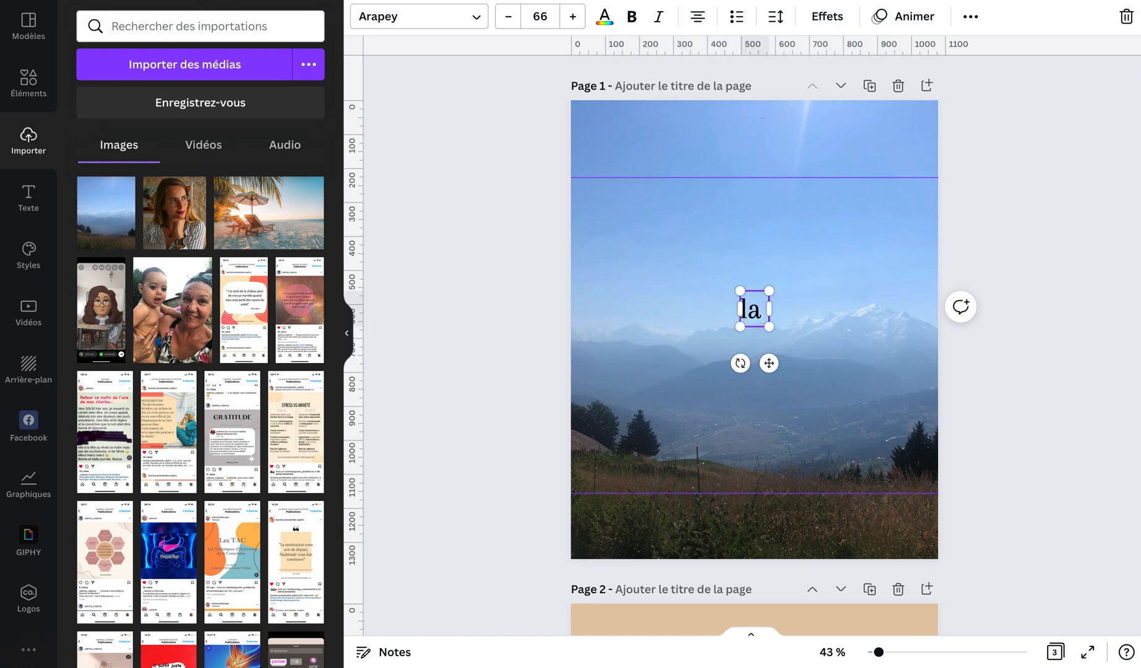
text( jolie)
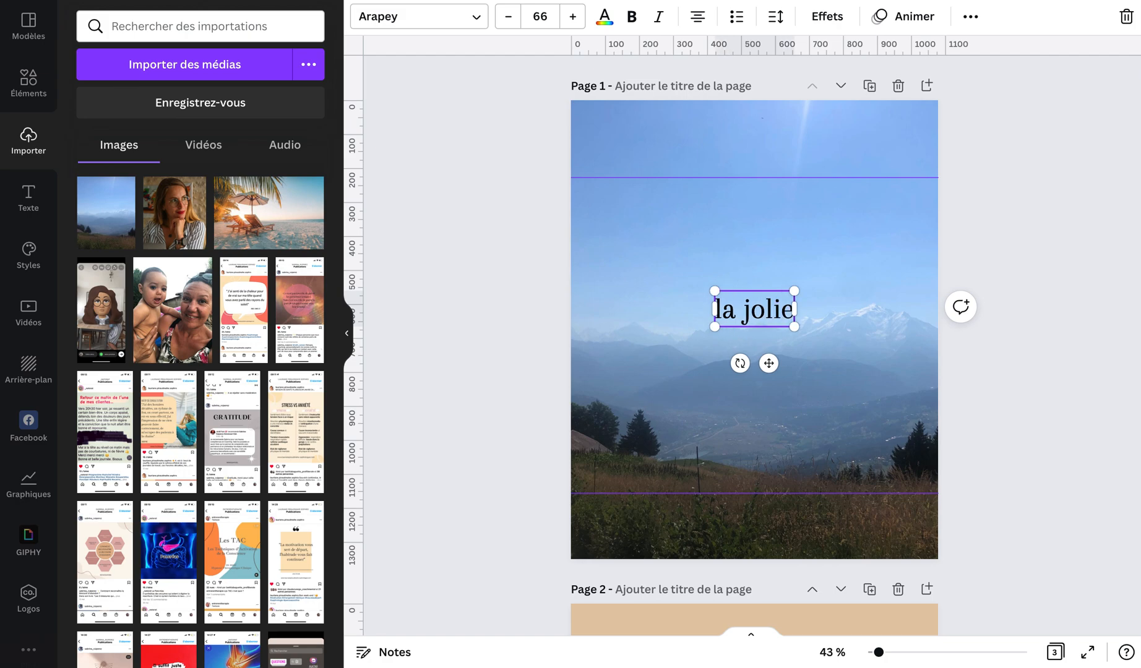
text( mon)
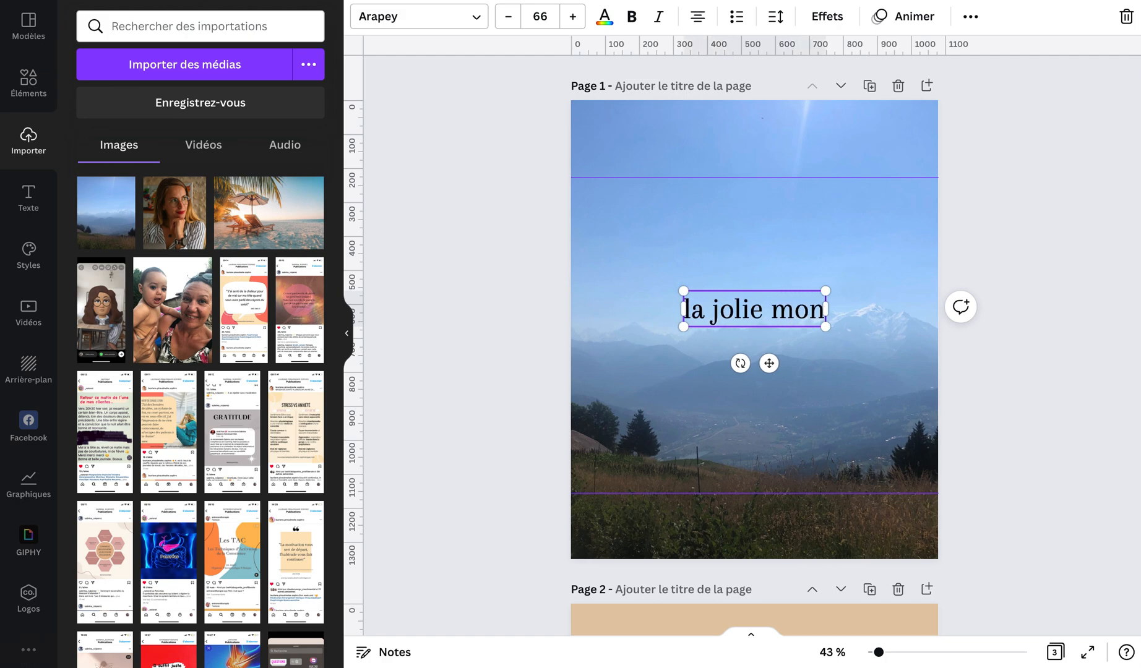
text(tagne)
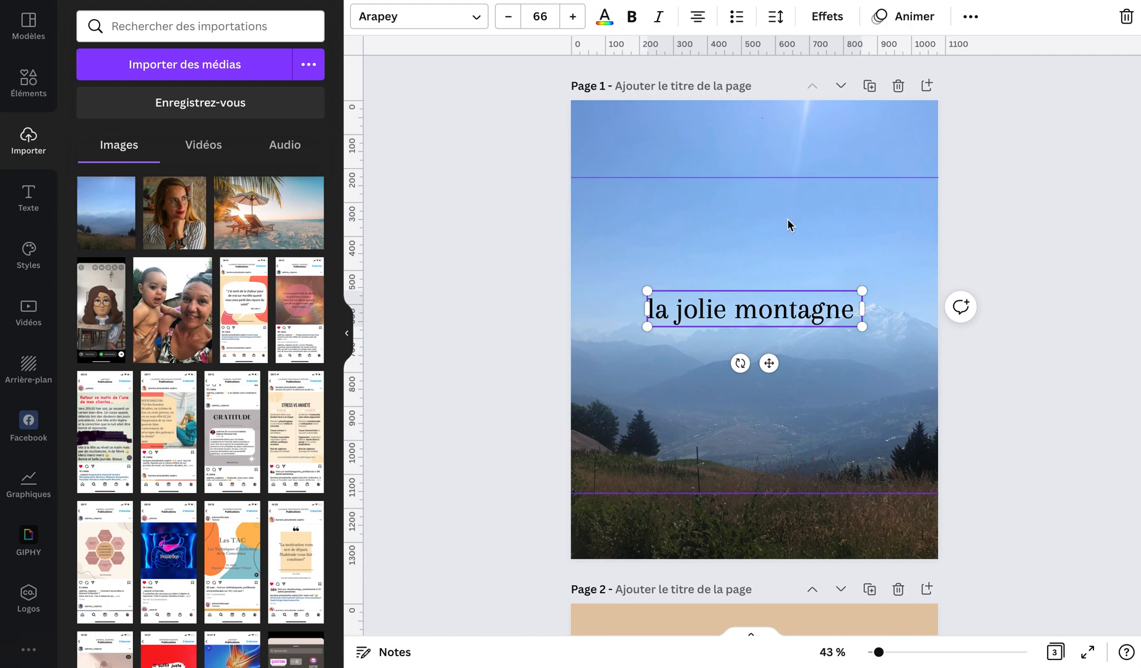
Apply the Arrière-plan text effect to "la jolie montagne" and colour its backing turquoise.
click(824, 18)
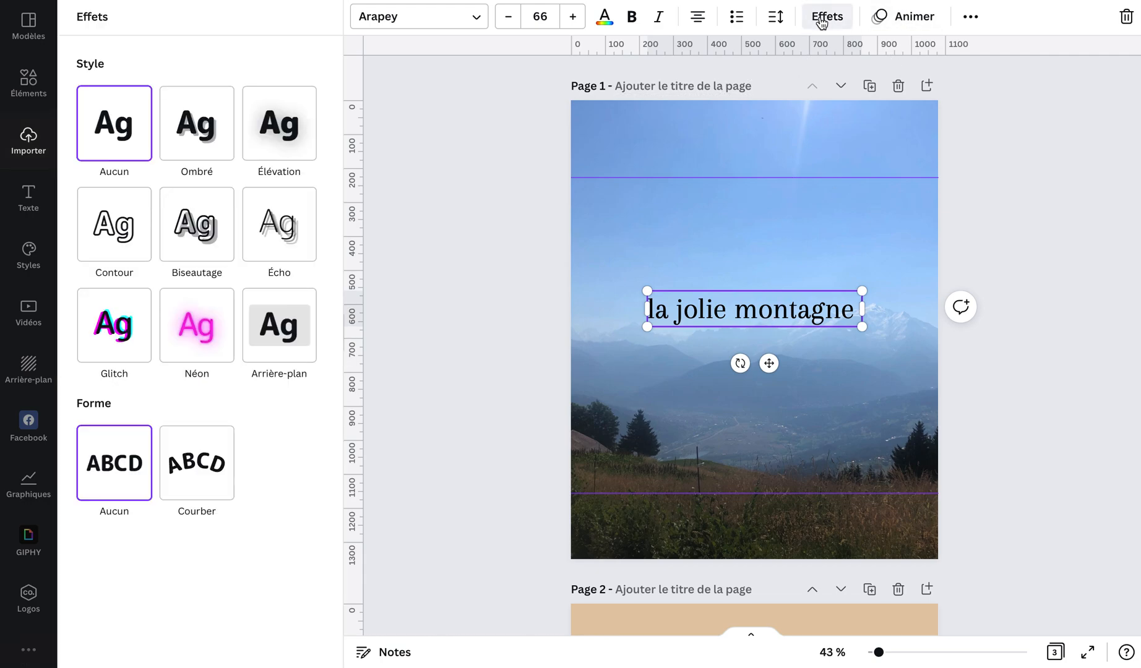
click(260, 338)
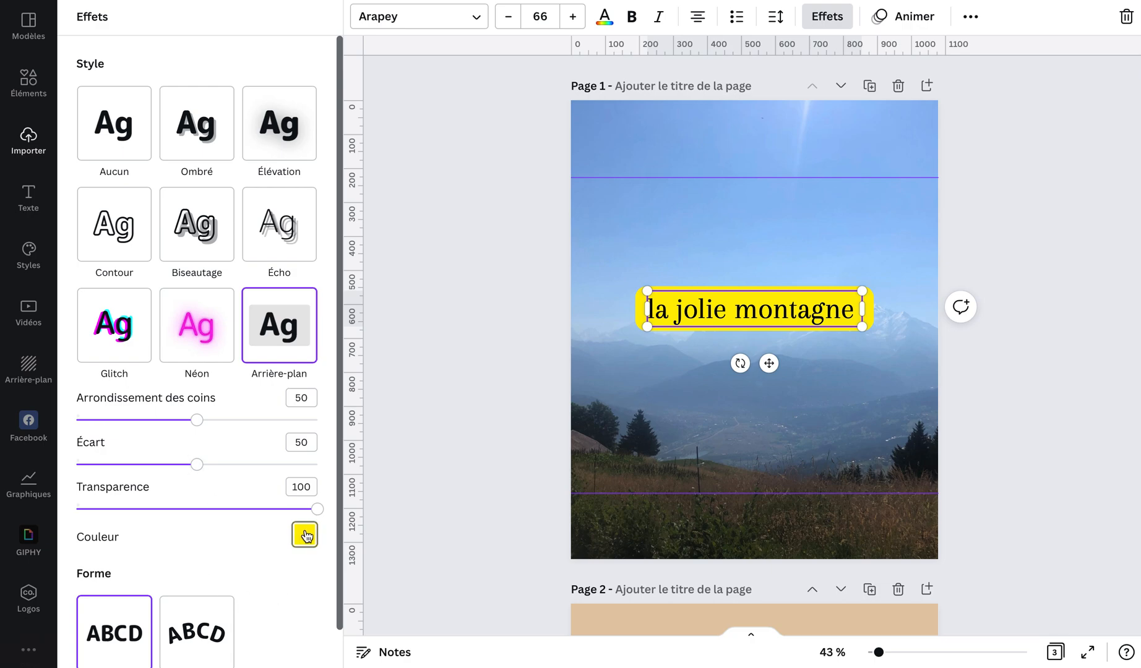
click(305, 536)
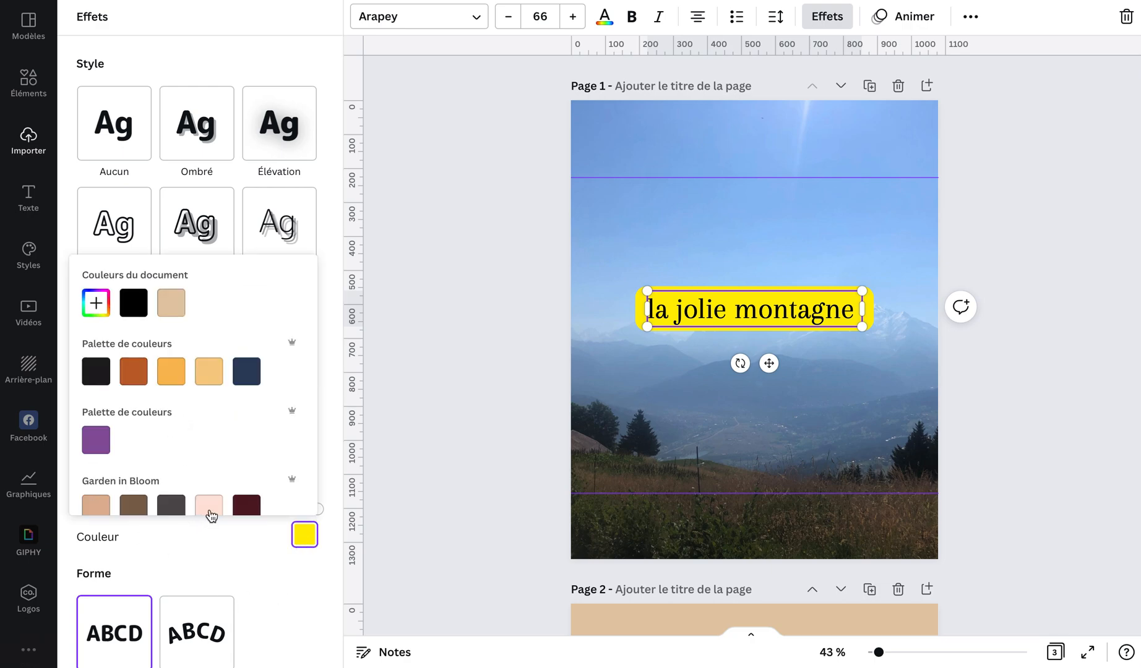
scroll(165, 415, down, 3)
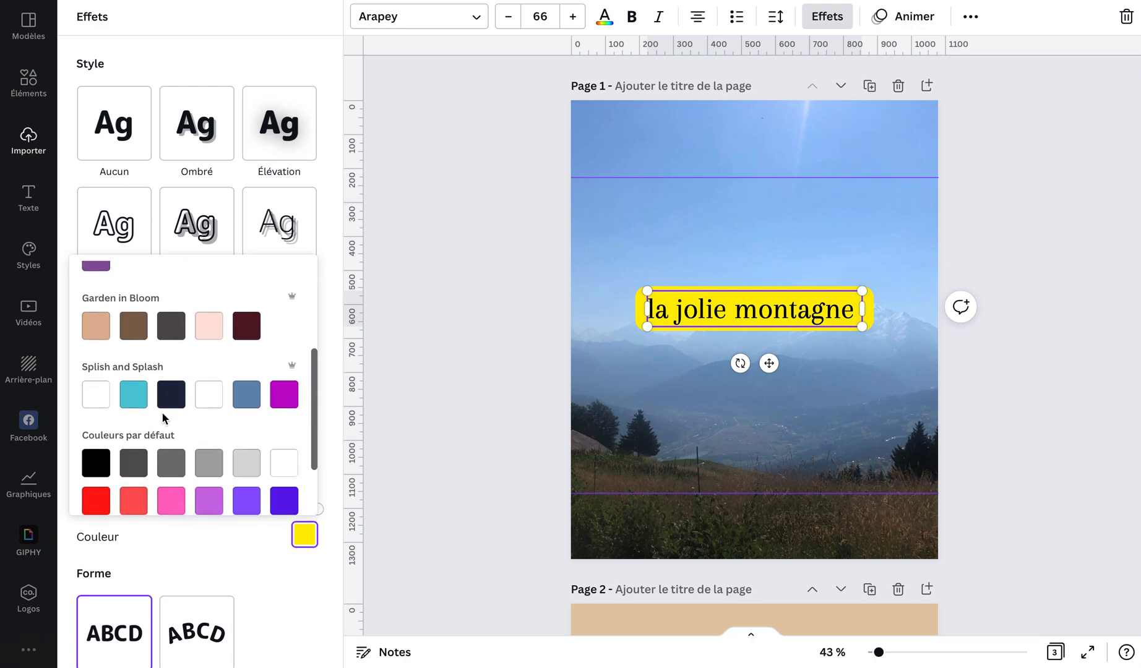
scroll(165, 419, down, 3)
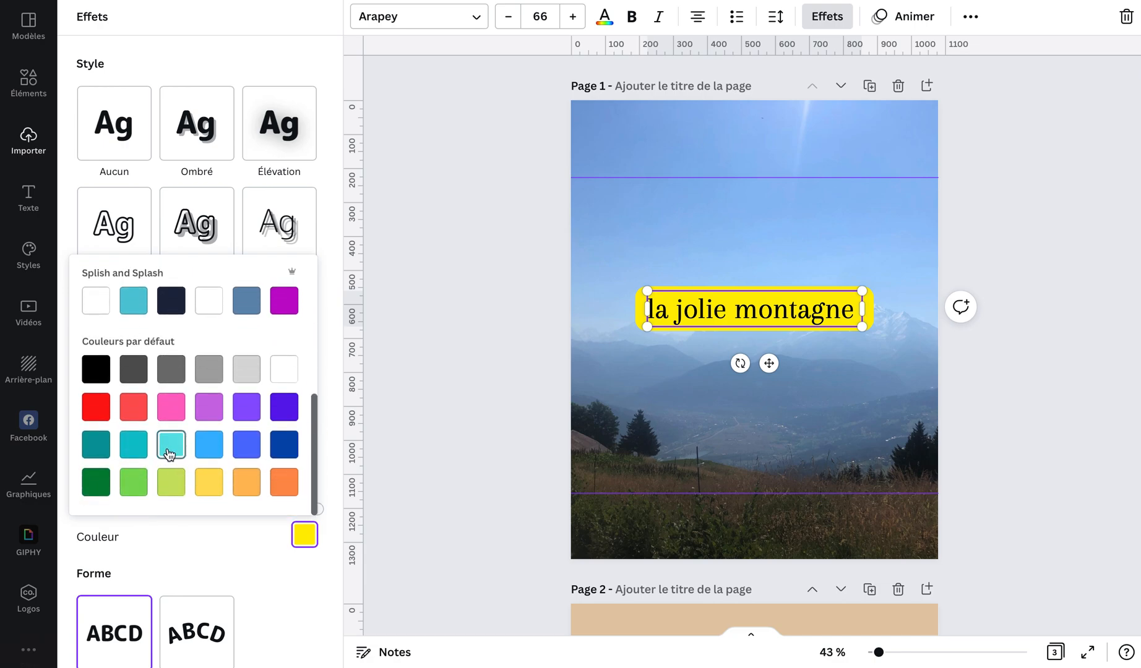
click(169, 454)
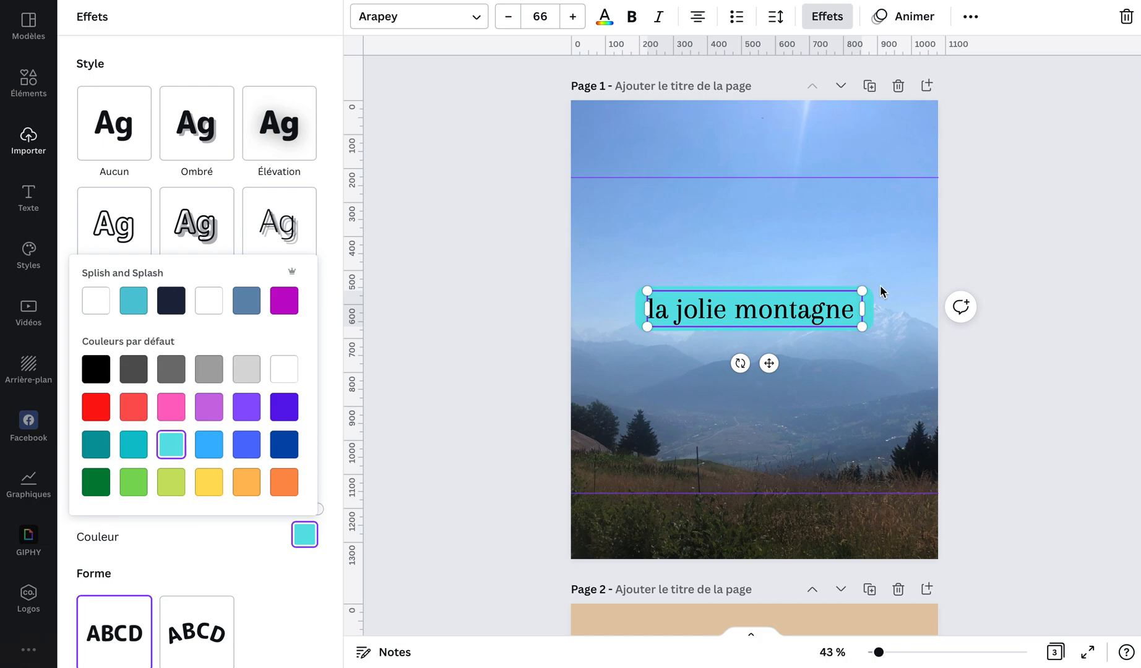
Set the "la jolie montagne" text's transparency to 44 and move it up to just below the upper guide.
click(970, 18)
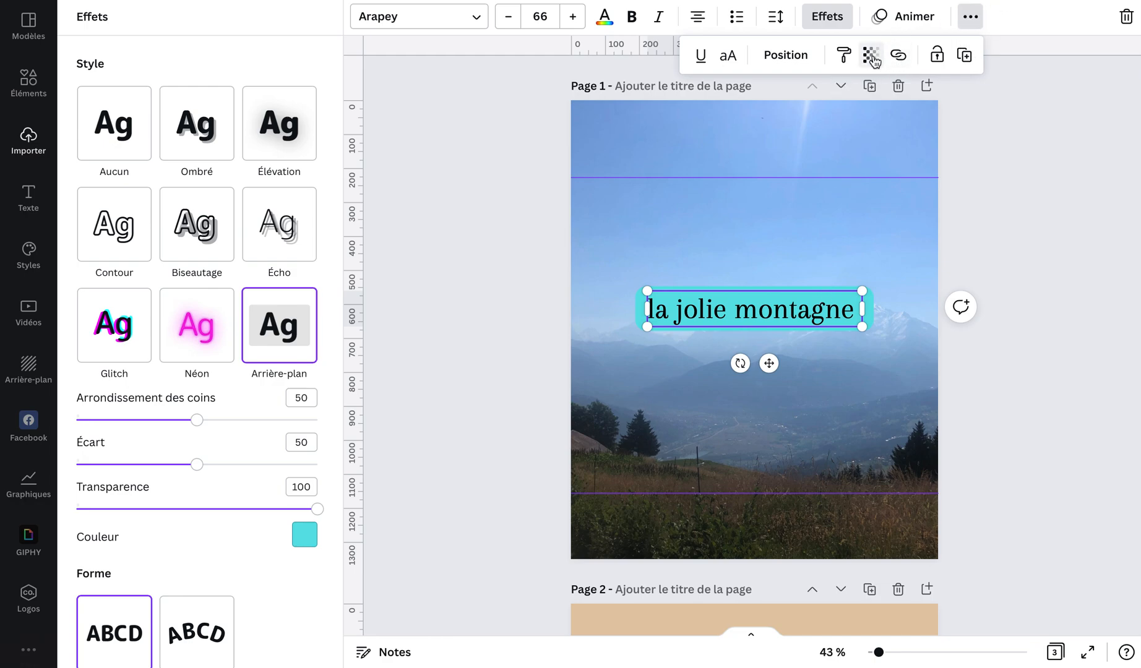
click(869, 56)
drag(865, 118, 777, 119)
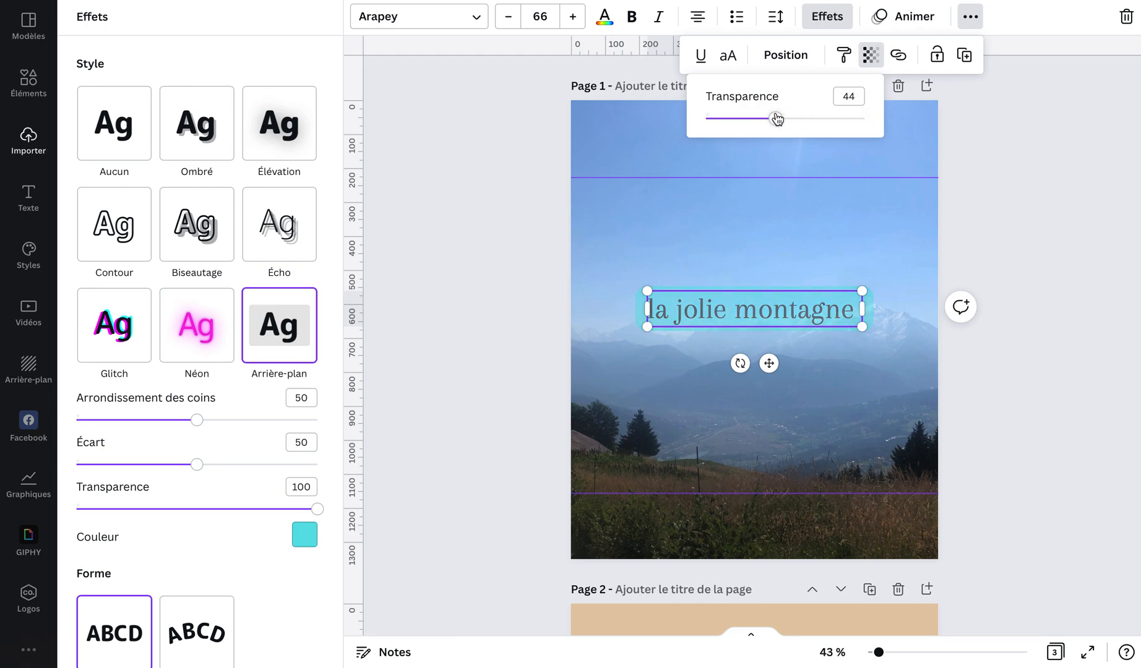
click(1038, 264)
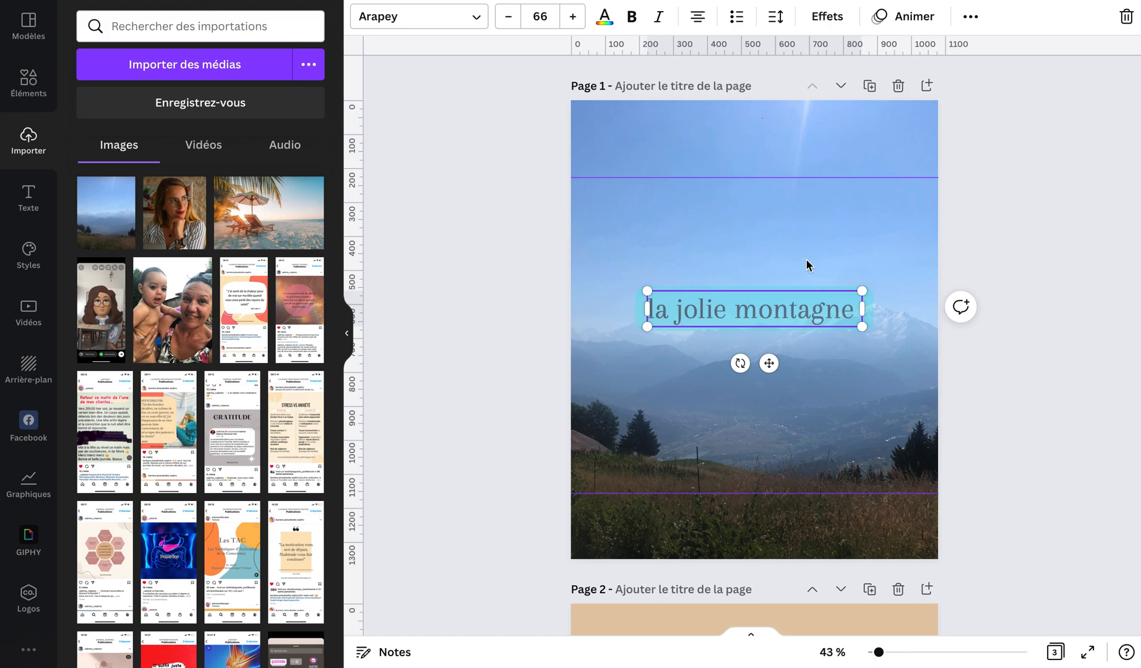
drag(795, 289, 788, 202)
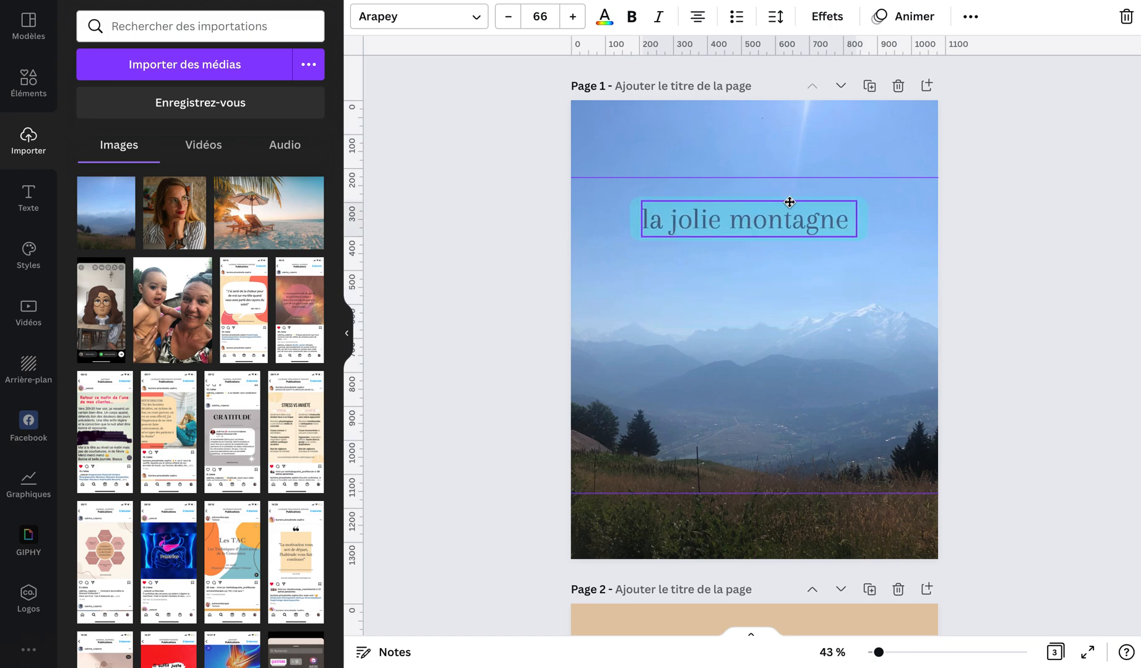
Delete the "la jolie montagne" text from page 1.
click(823, 315)
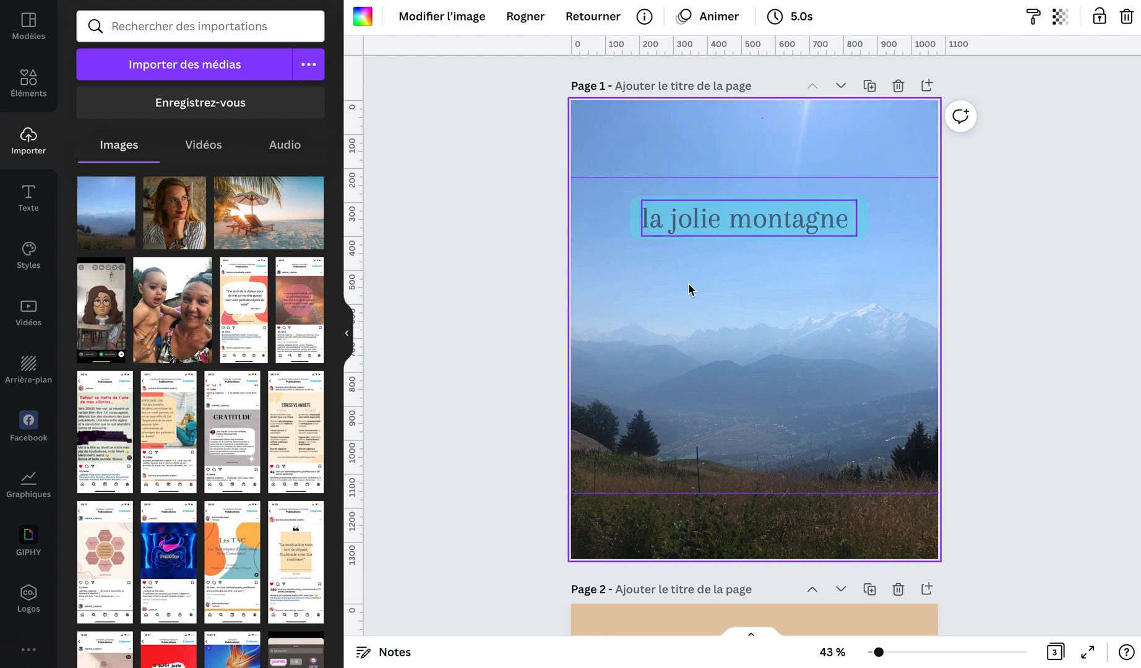
click(709, 237)
key(Delete)
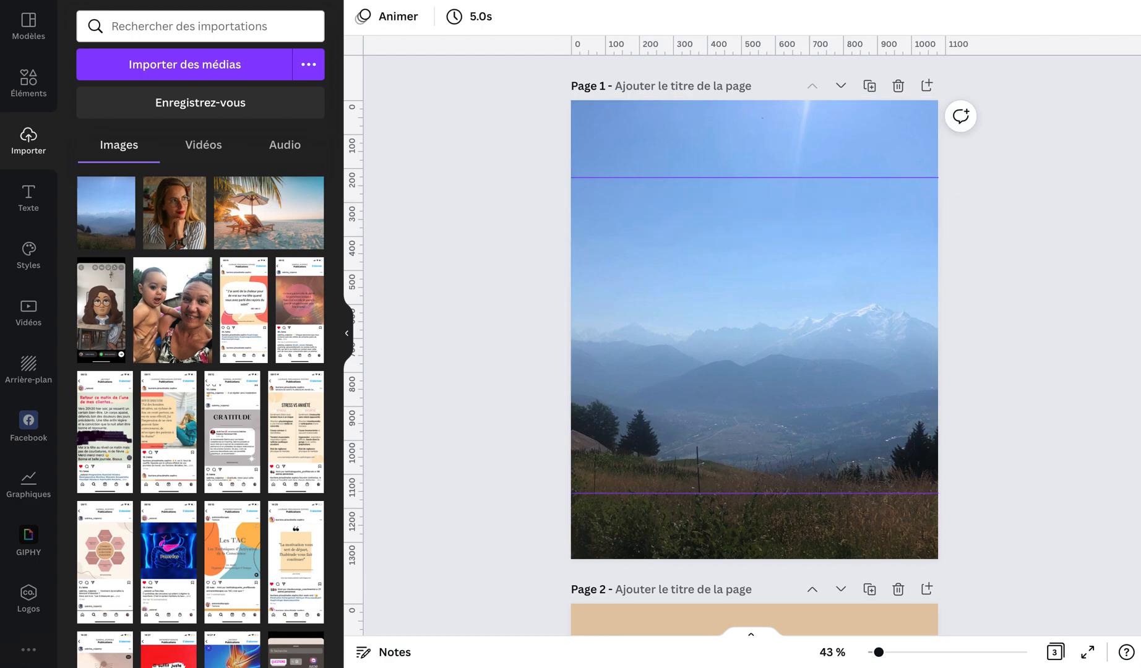
Detach the mountain photo from page 1's background and shrink it to fit centred between the two horizontal guides.
right_click(737, 302)
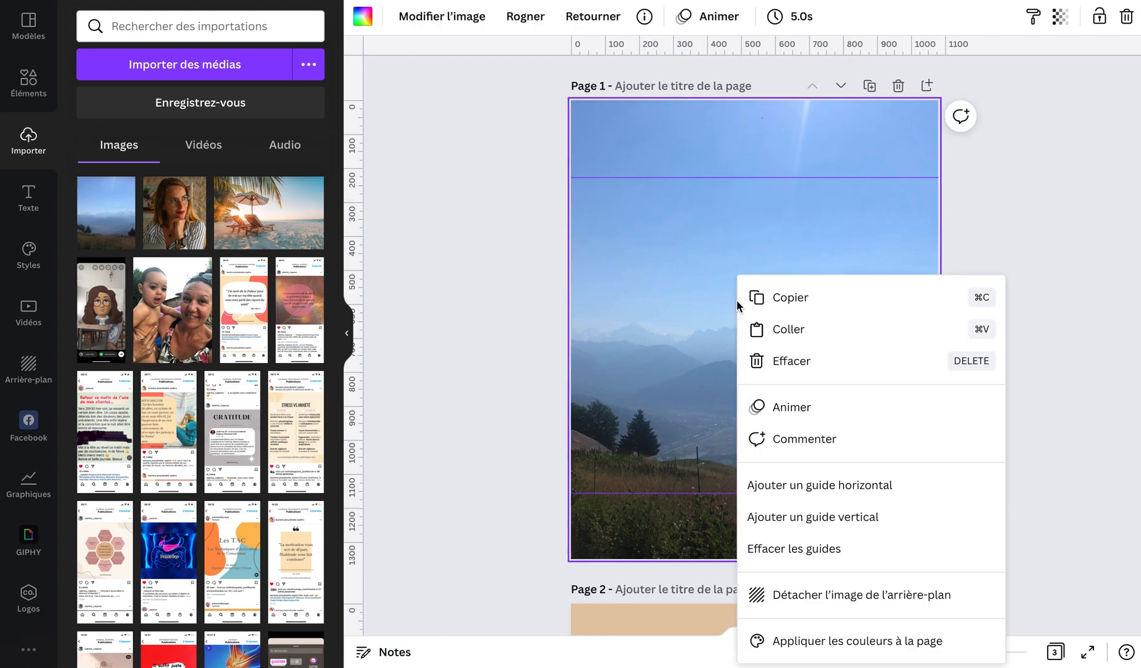
click(799, 596)
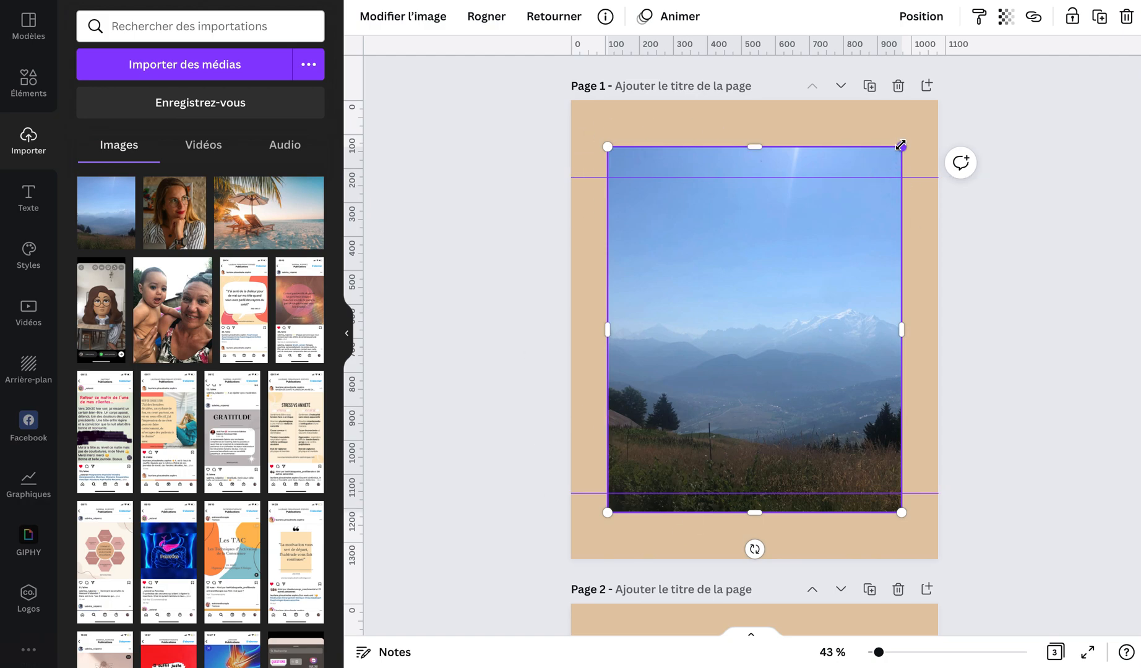
drag(887, 166, 801, 255)
drag(729, 368, 764, 323)
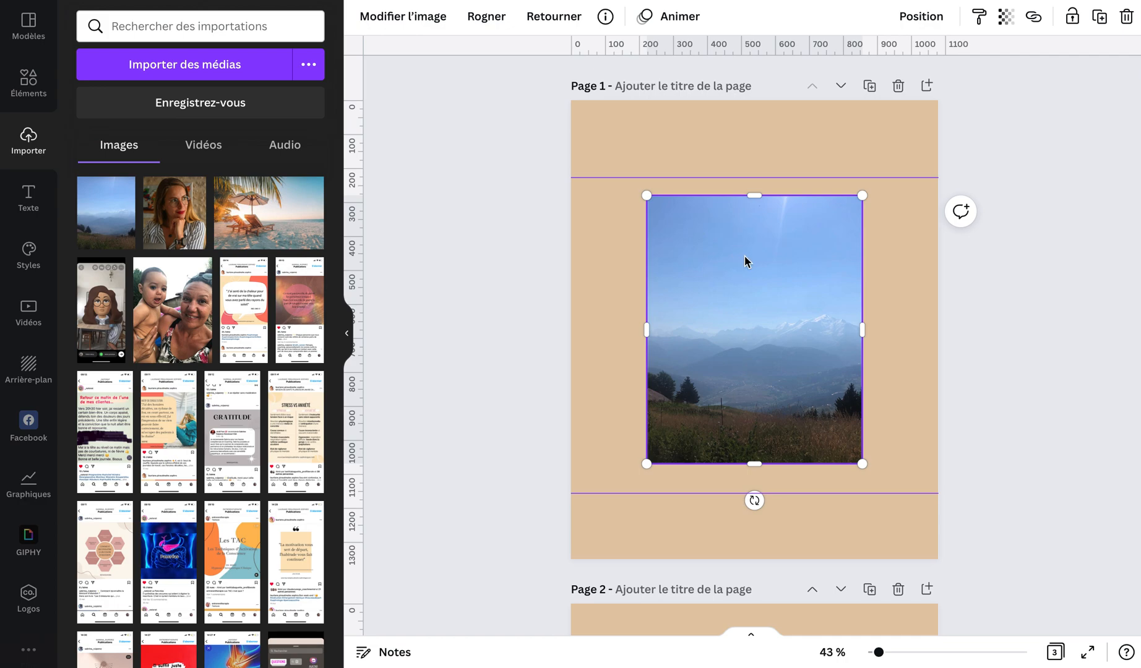
Try the Courbé and Angle shadow styles on the mountain photo and settle on Brillance.
click(417, 24)
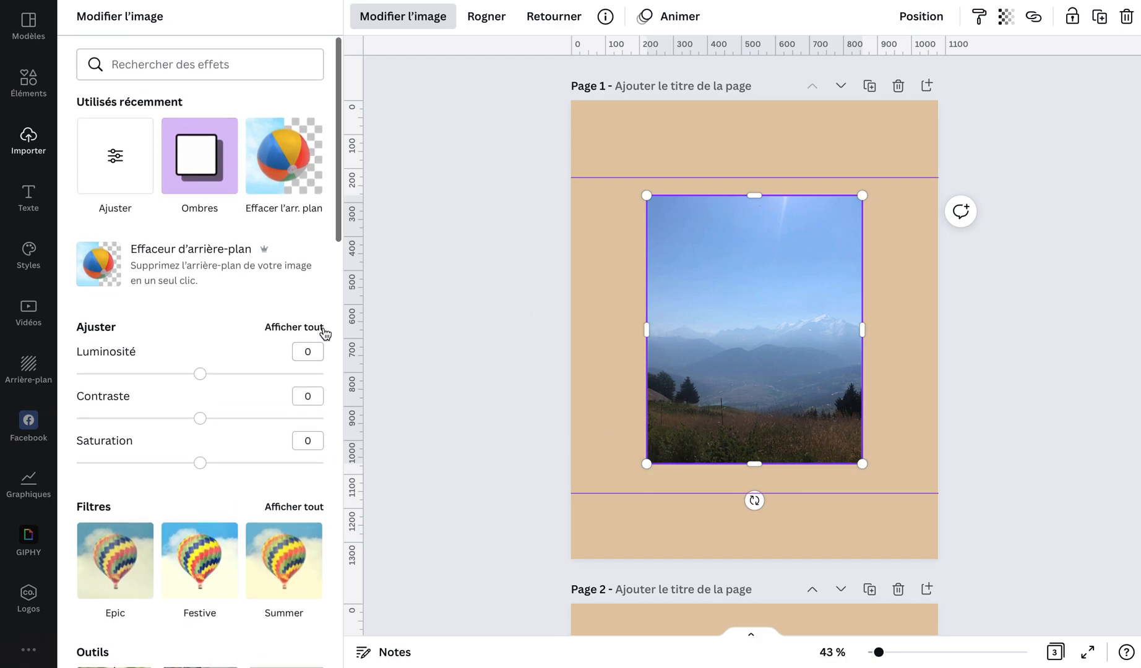
click(211, 184)
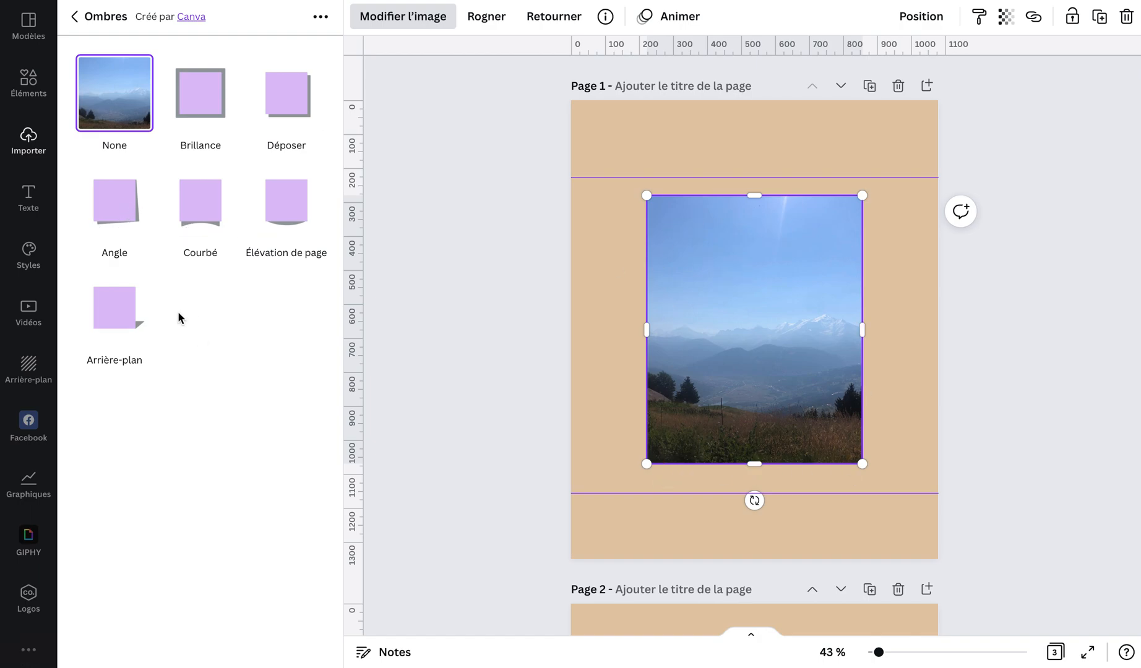
click(193, 207)
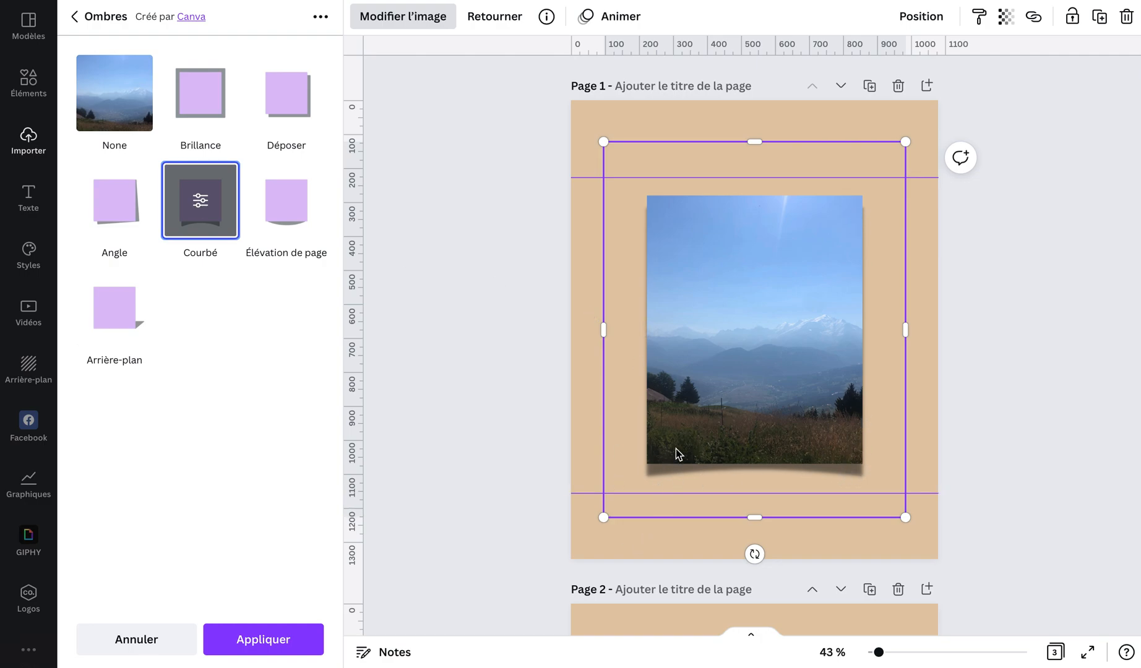
click(122, 220)
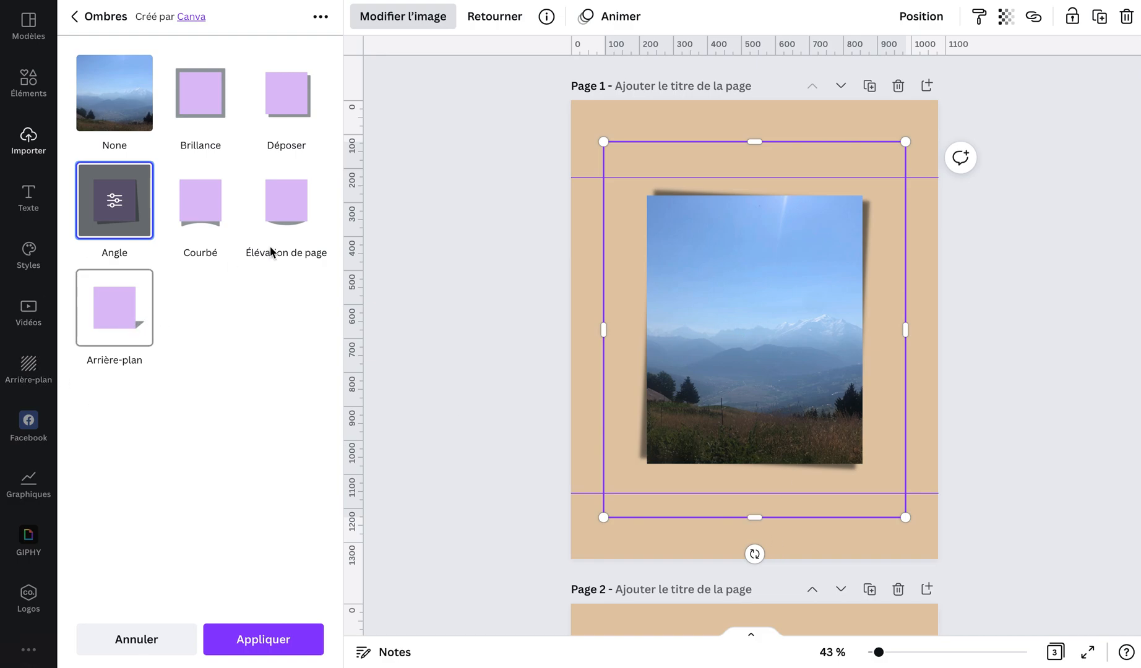
click(208, 94)
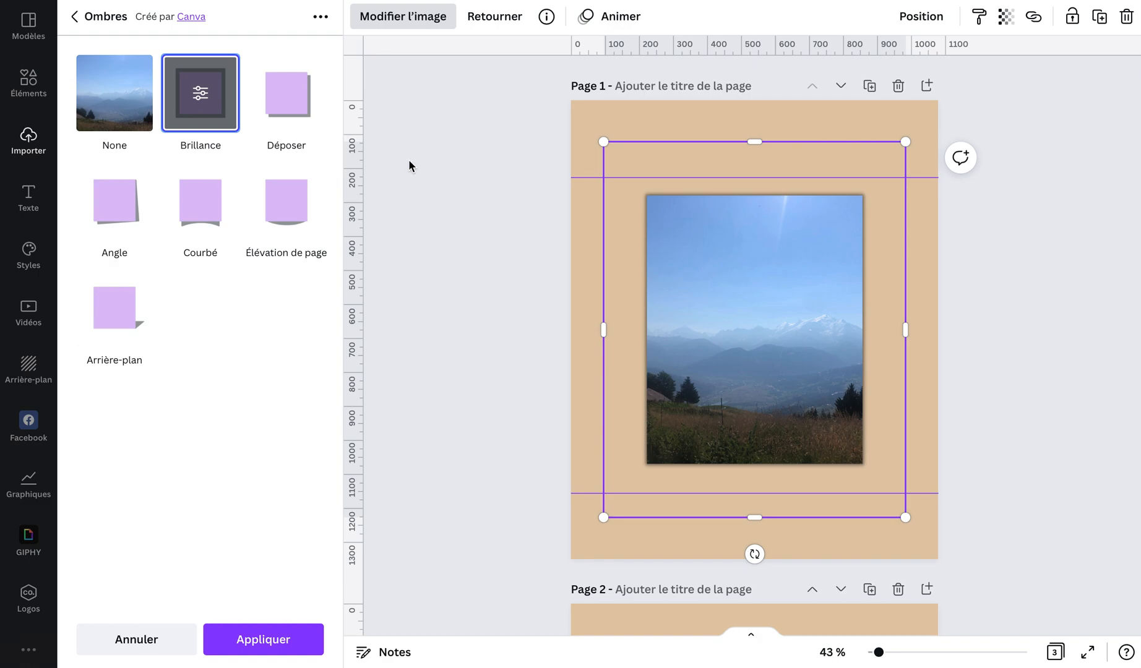
click(28, 141)
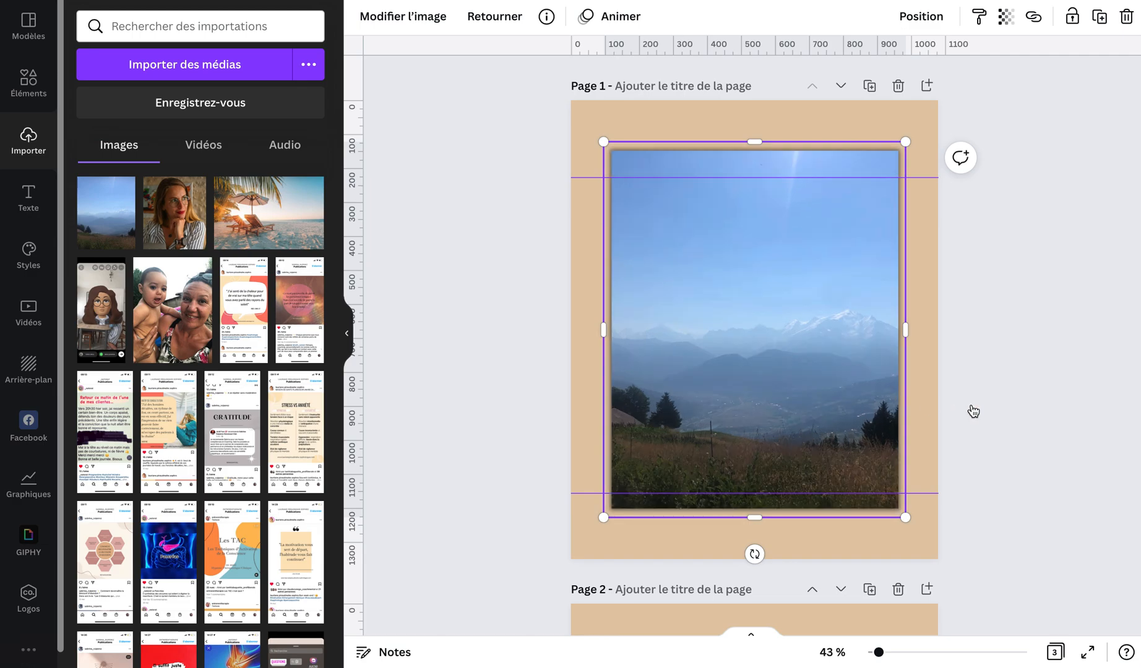
Replace the mountain photo on page 1 with the uploaded selfie in glasses and plaid shirt, shrunk to fit between the two horizontal guides.
key(Delete)
scroll(178, 449, down, 15)
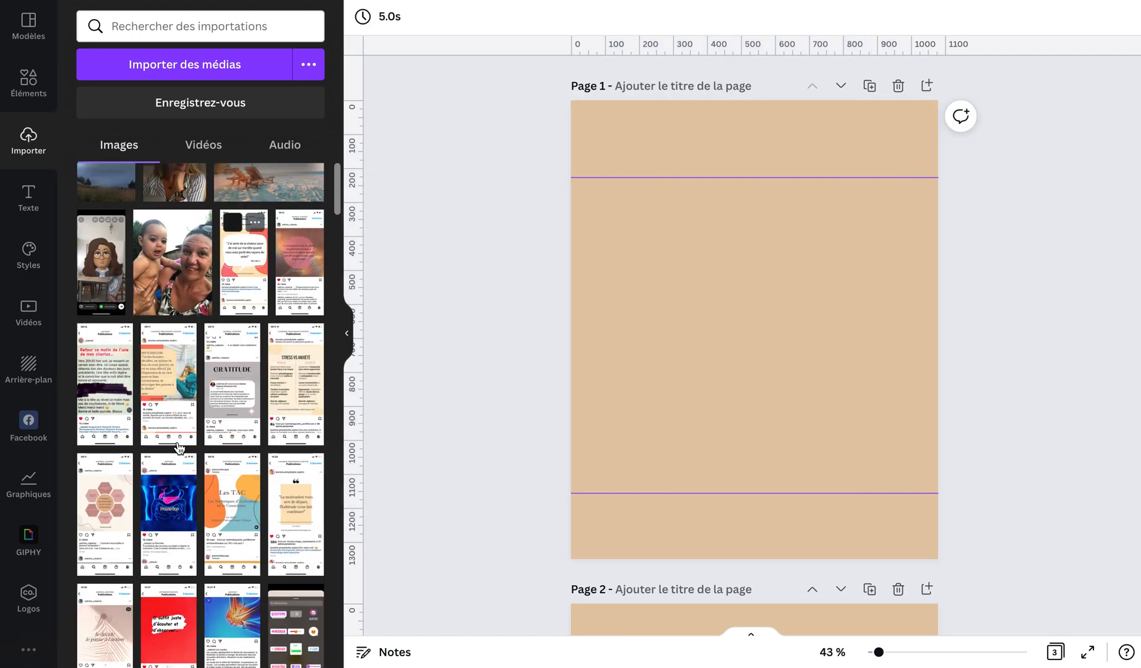
scroll(178, 449, down, 7)
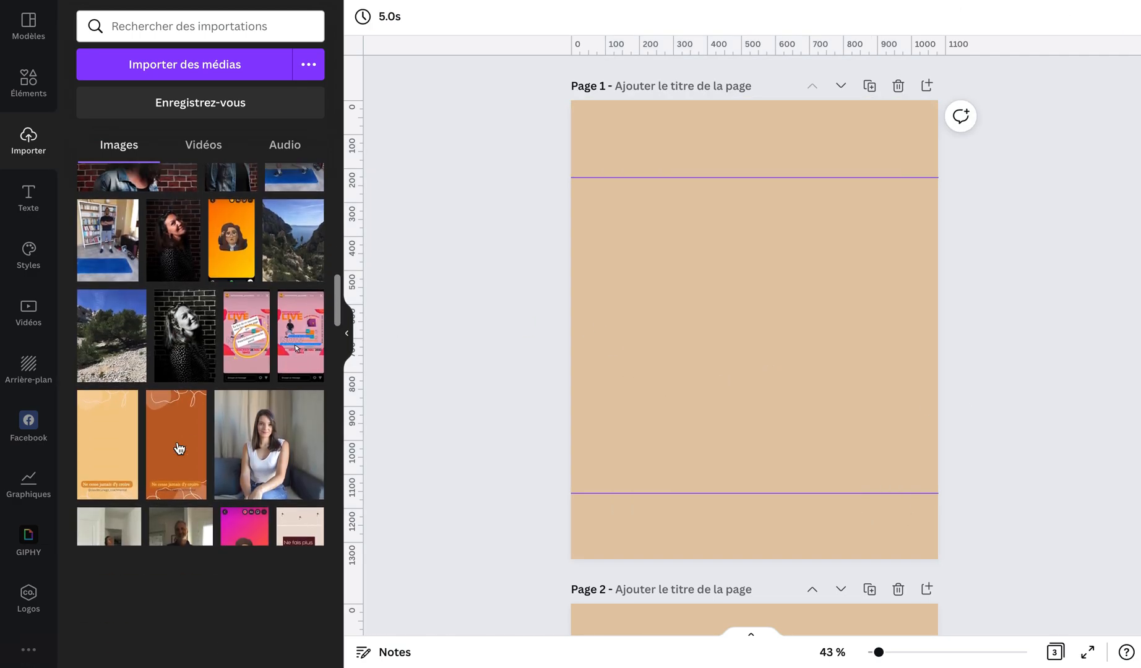
scroll(179, 452, down, 1)
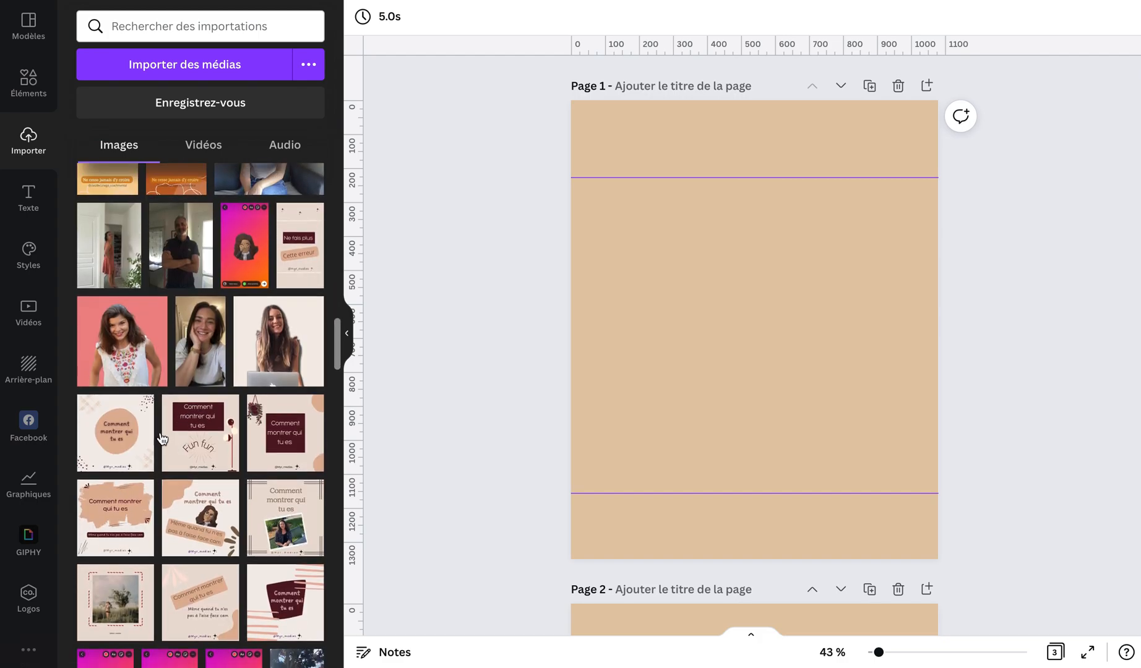
scroll(195, 490, down, 10)
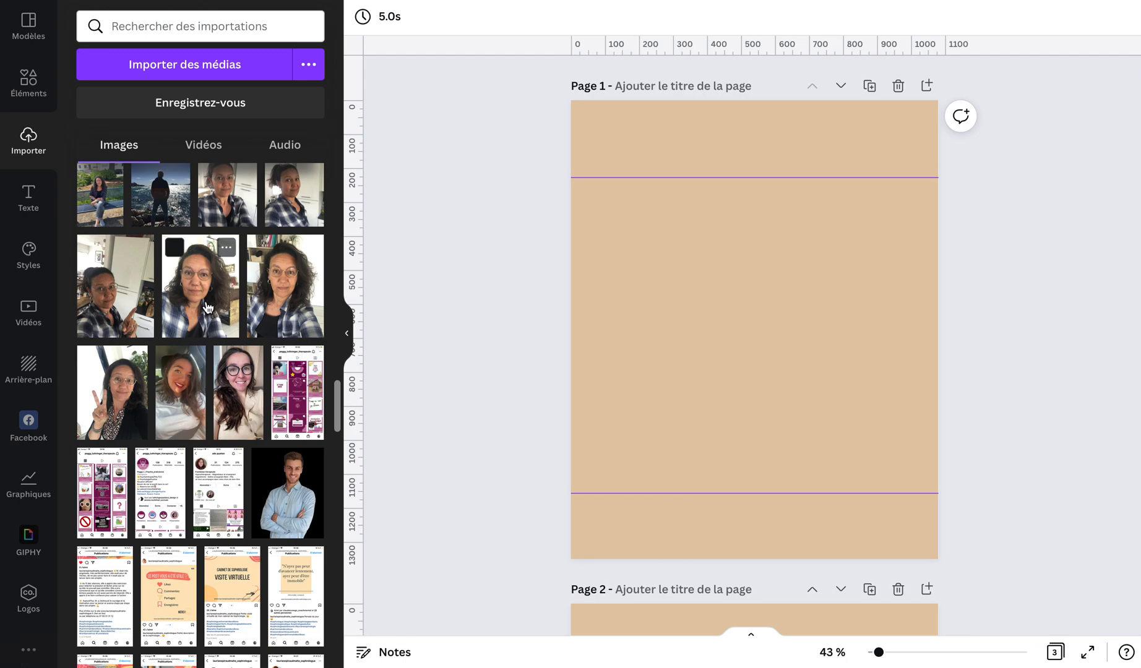
click(206, 306)
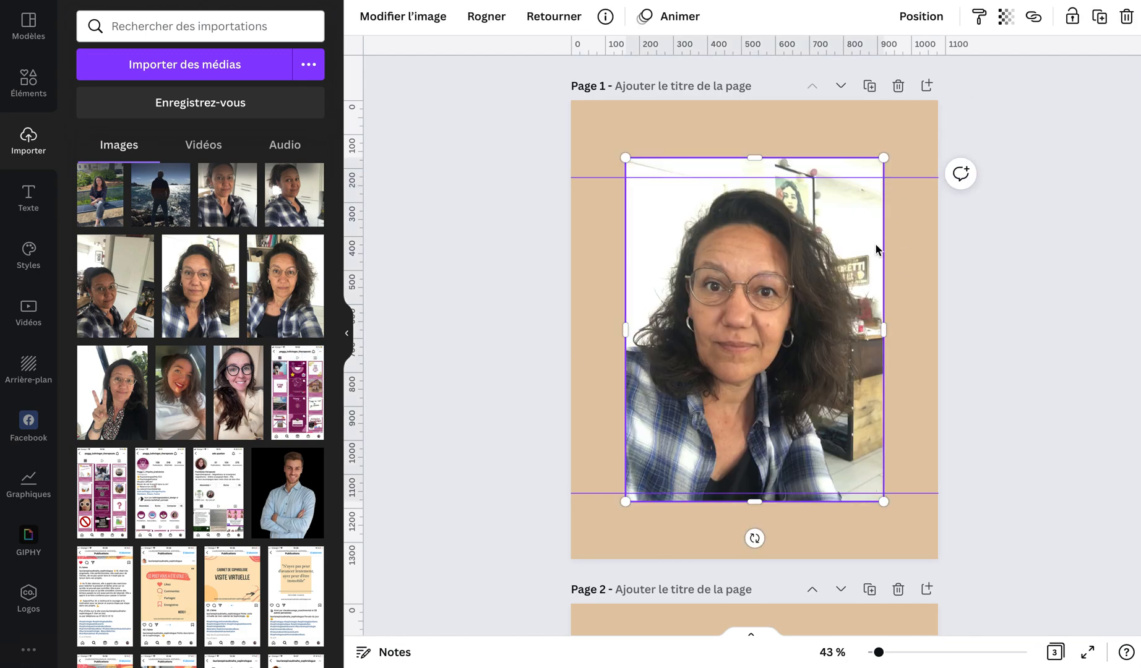
drag(880, 495, 868, 481)
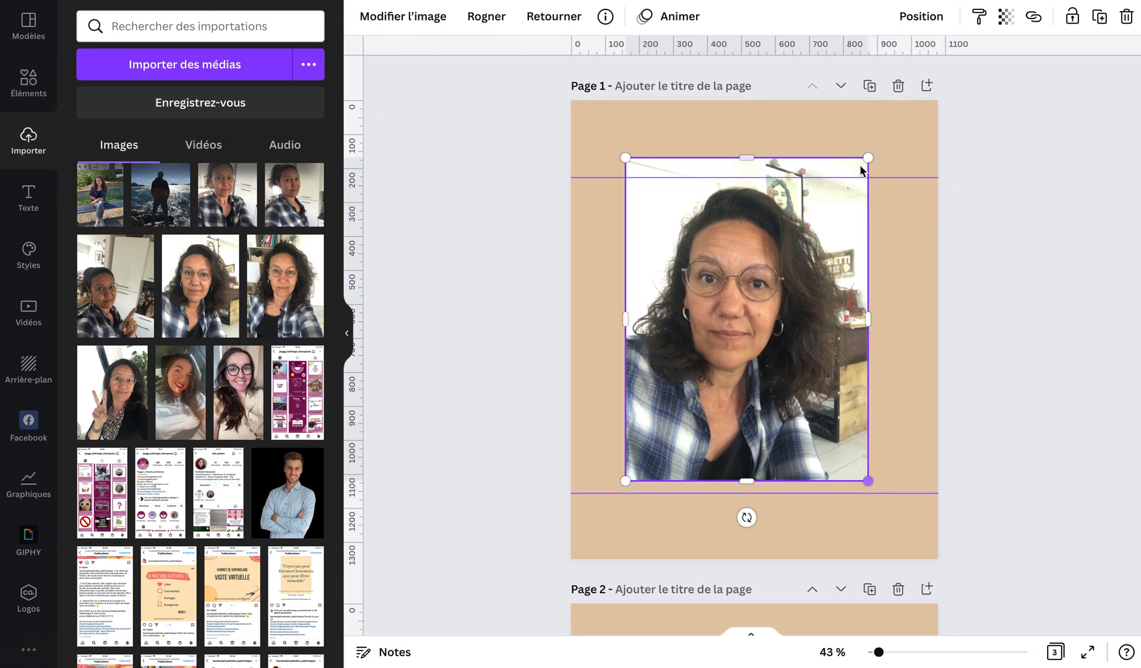
drag(867, 159, 839, 196)
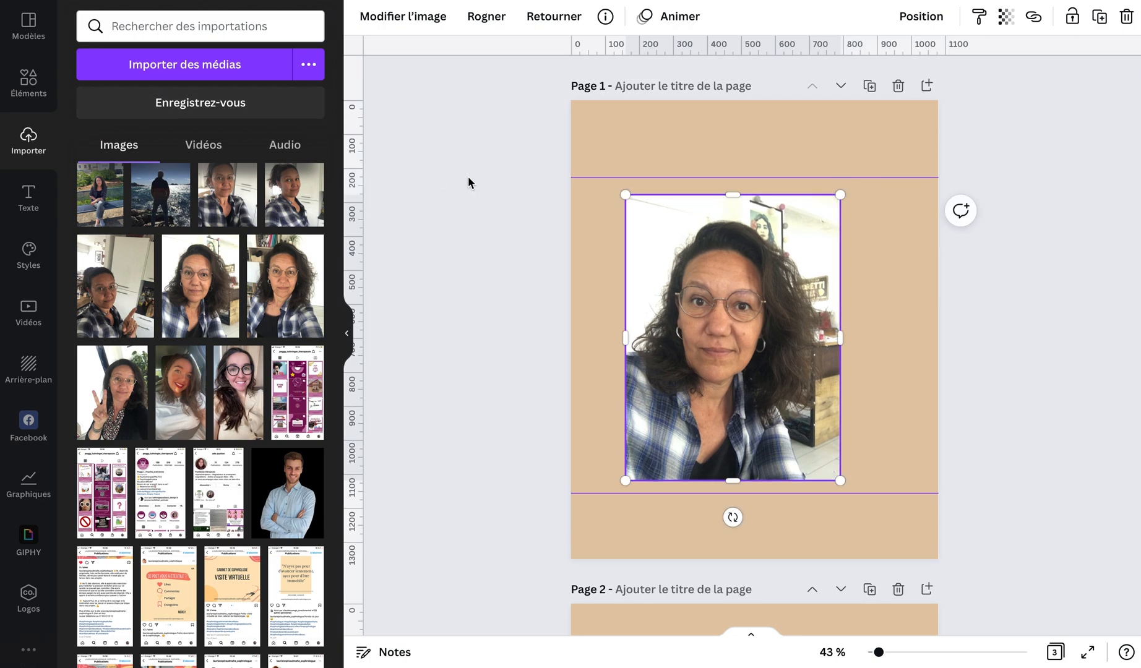
Apply the Amélioration automatique tool to the selfie with an intensity of 90.
click(420, 21)
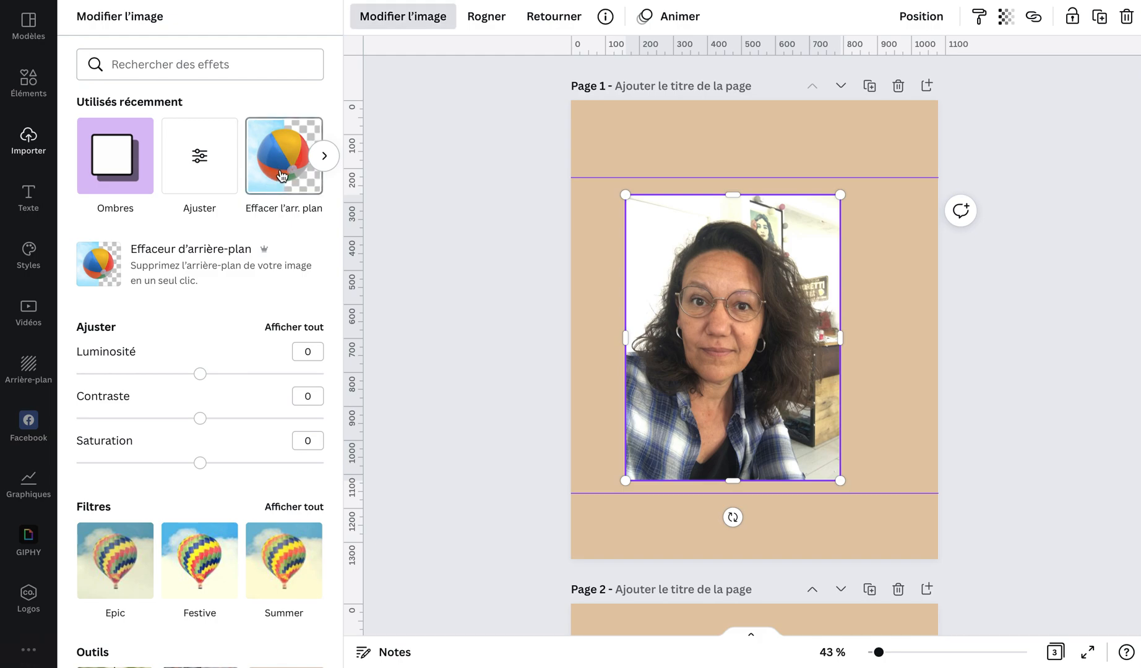
scroll(198, 426, down, 5)
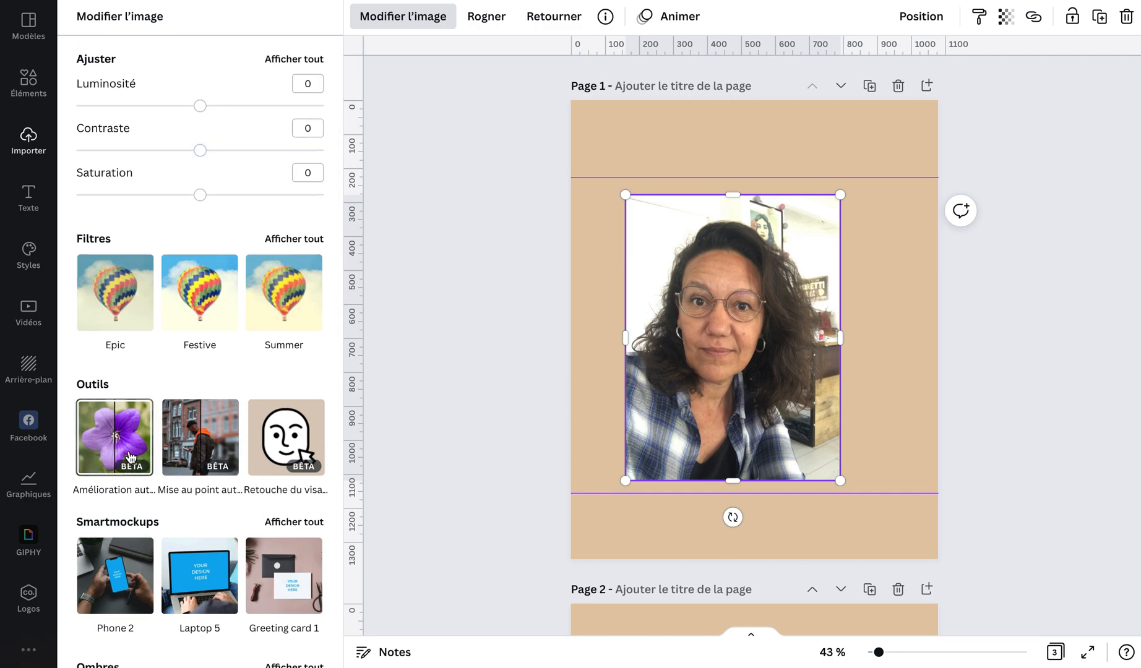
click(127, 454)
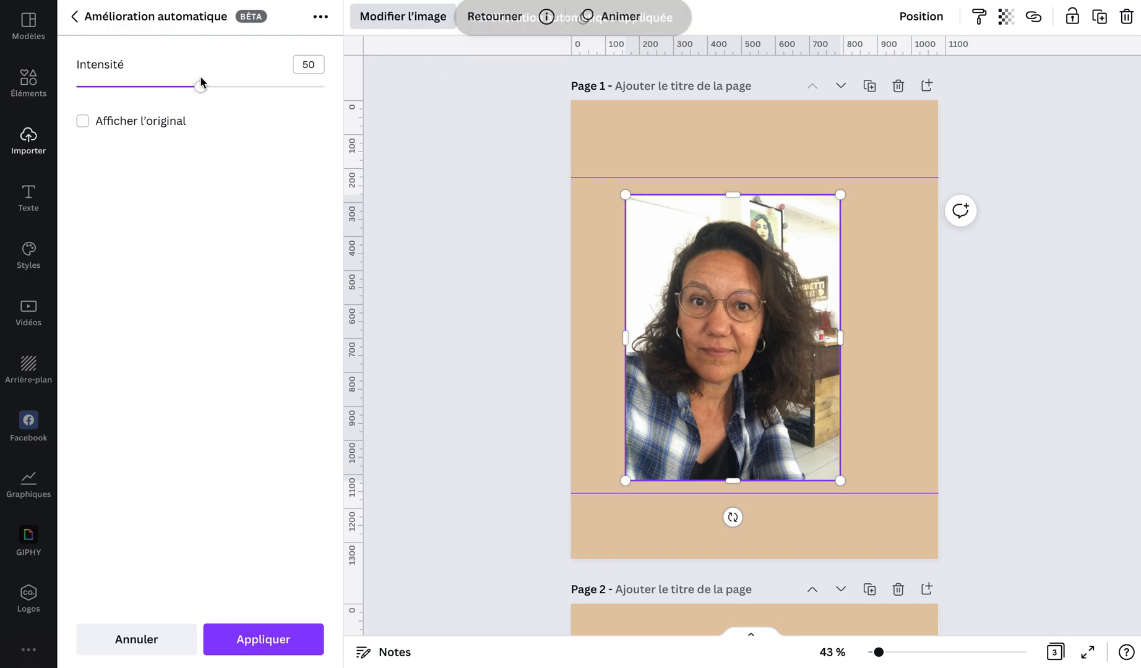
drag(199, 86, 301, 97)
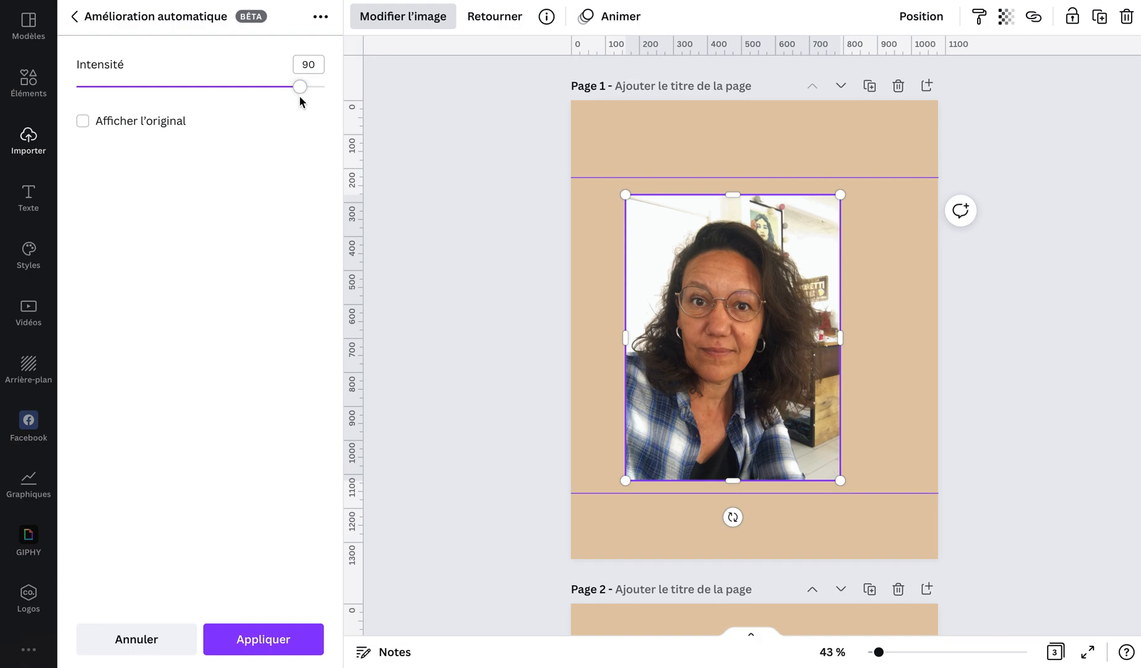
click(438, 14)
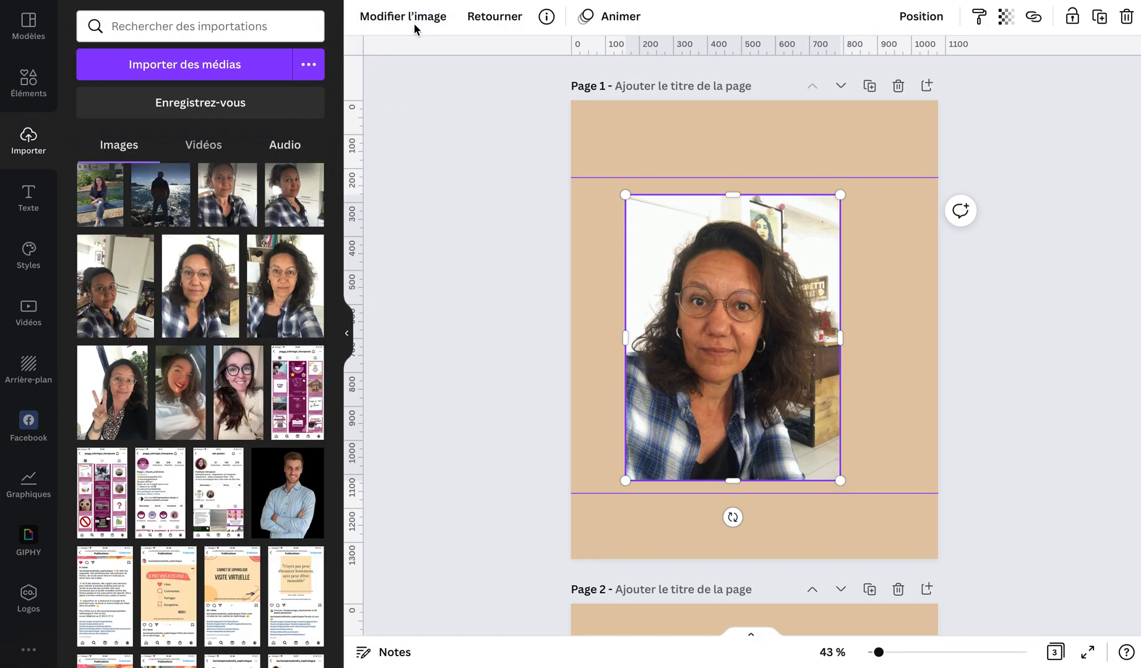
Blur the selfie's background with the Mise au point automatique tool at its default settings.
click(409, 19)
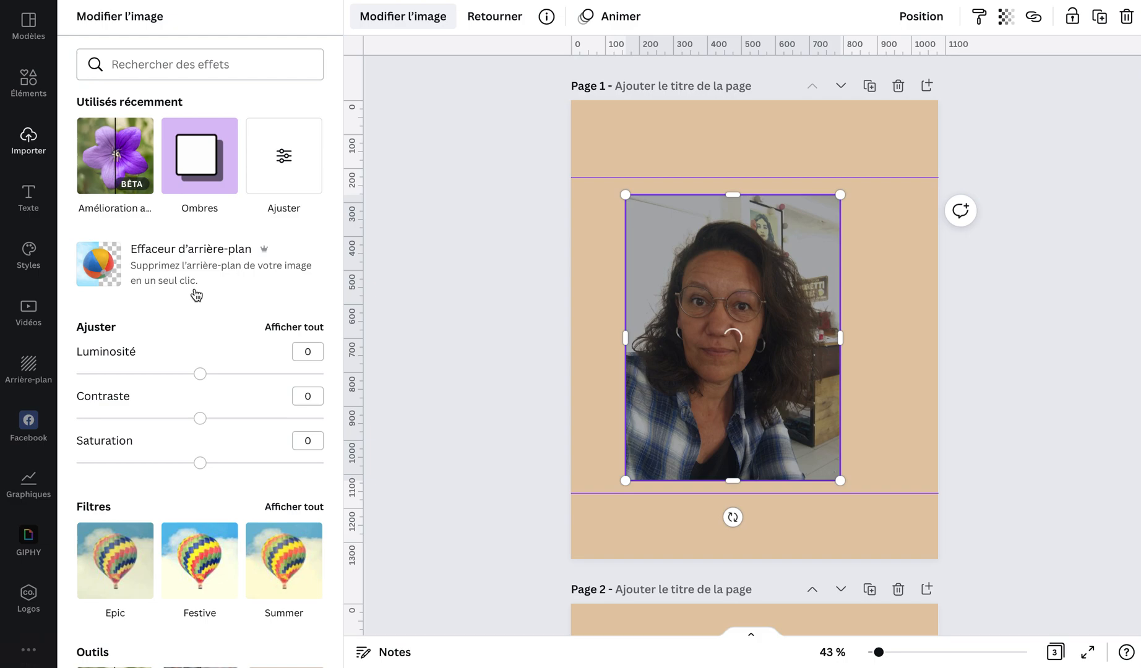
click(399, 17)
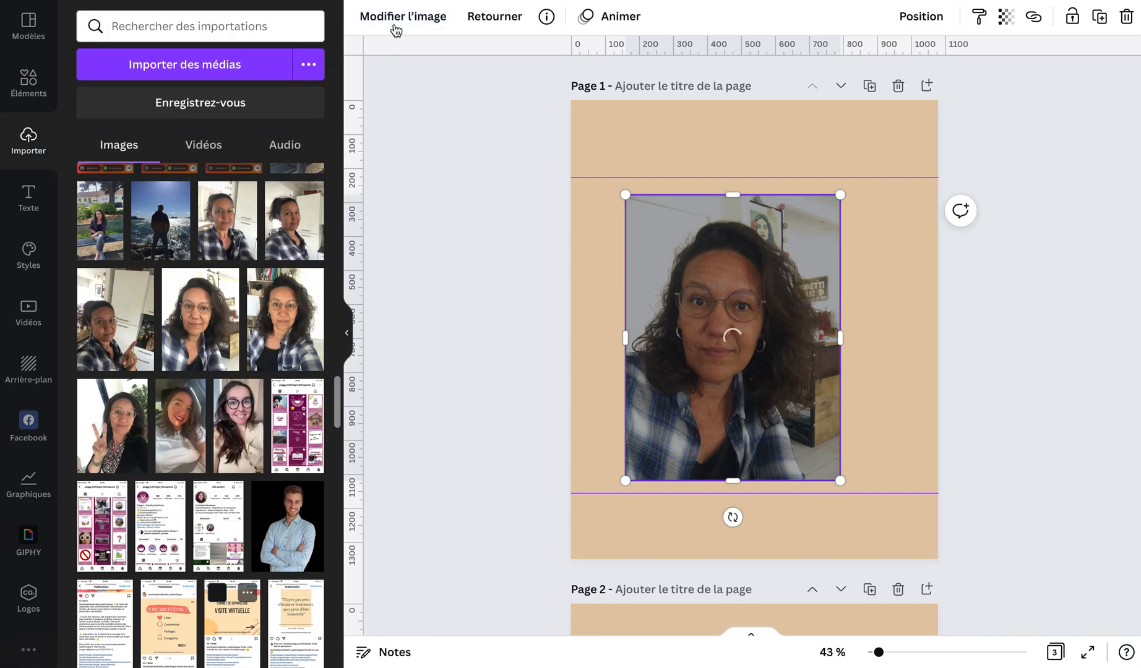
click(406, 14)
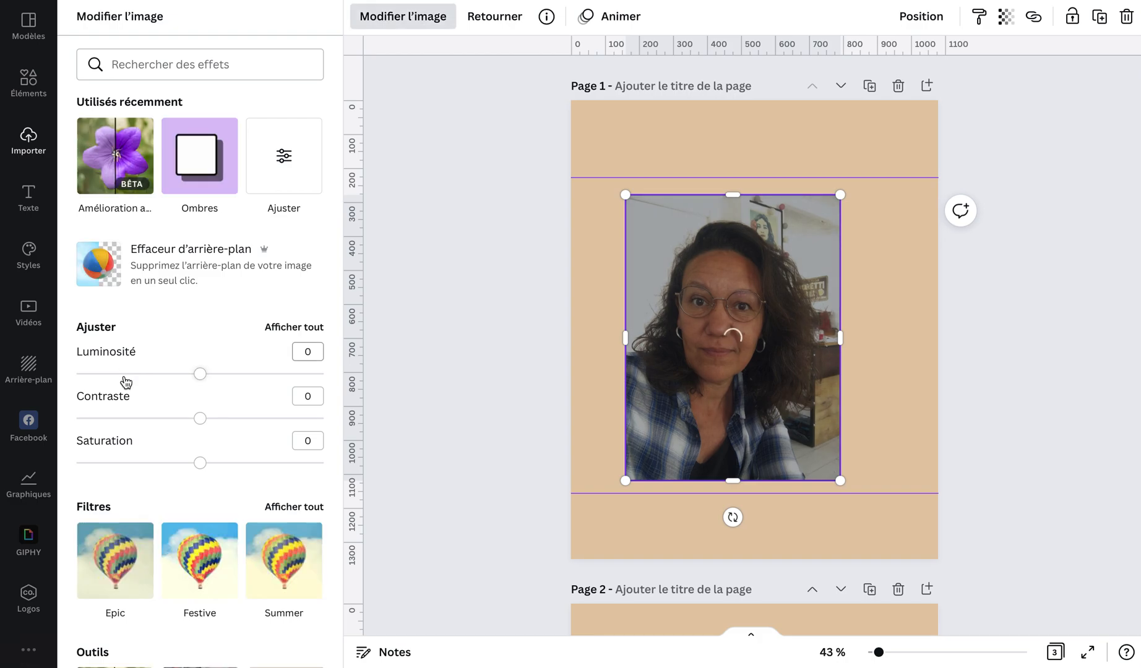
scroll(125, 381, down, 3)
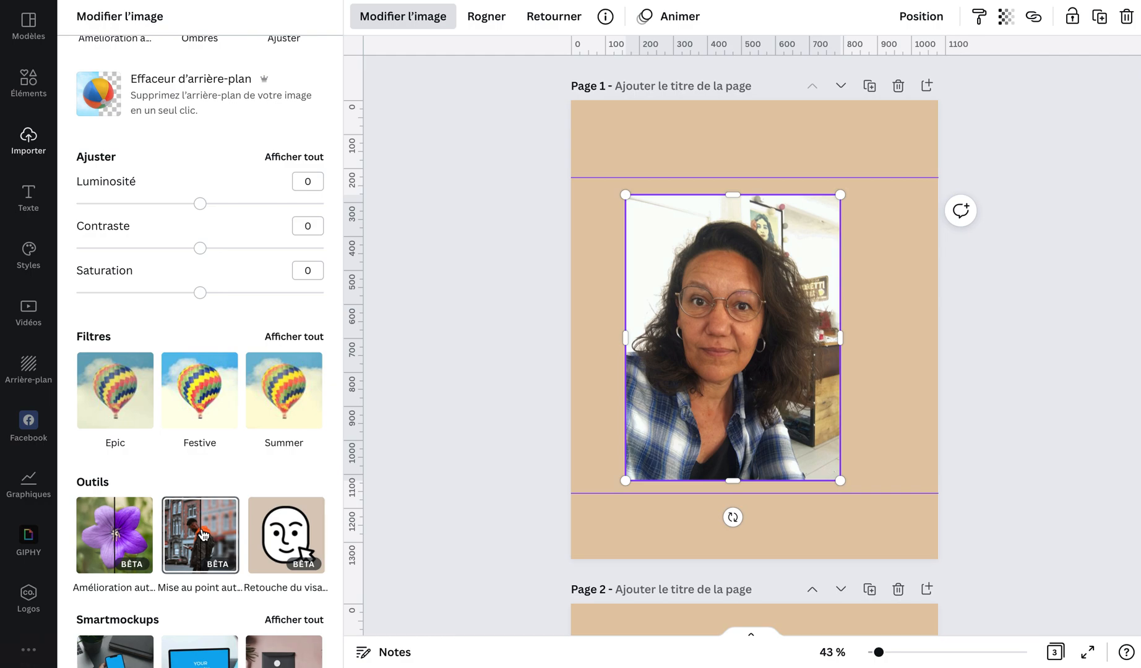
click(203, 535)
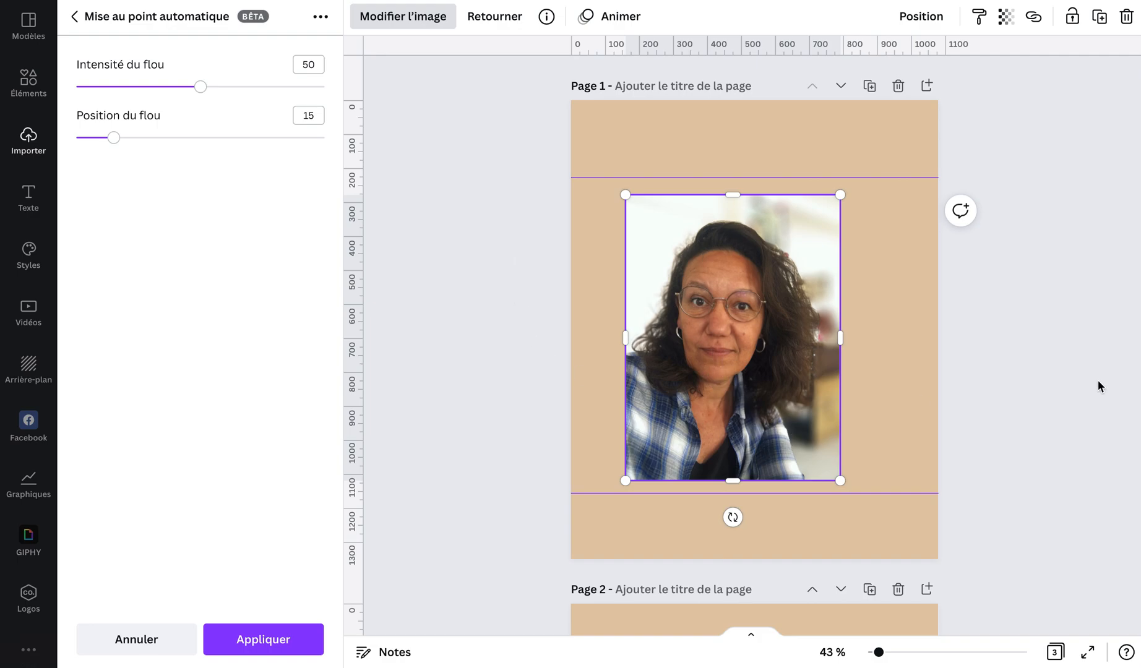
click(1050, 342)
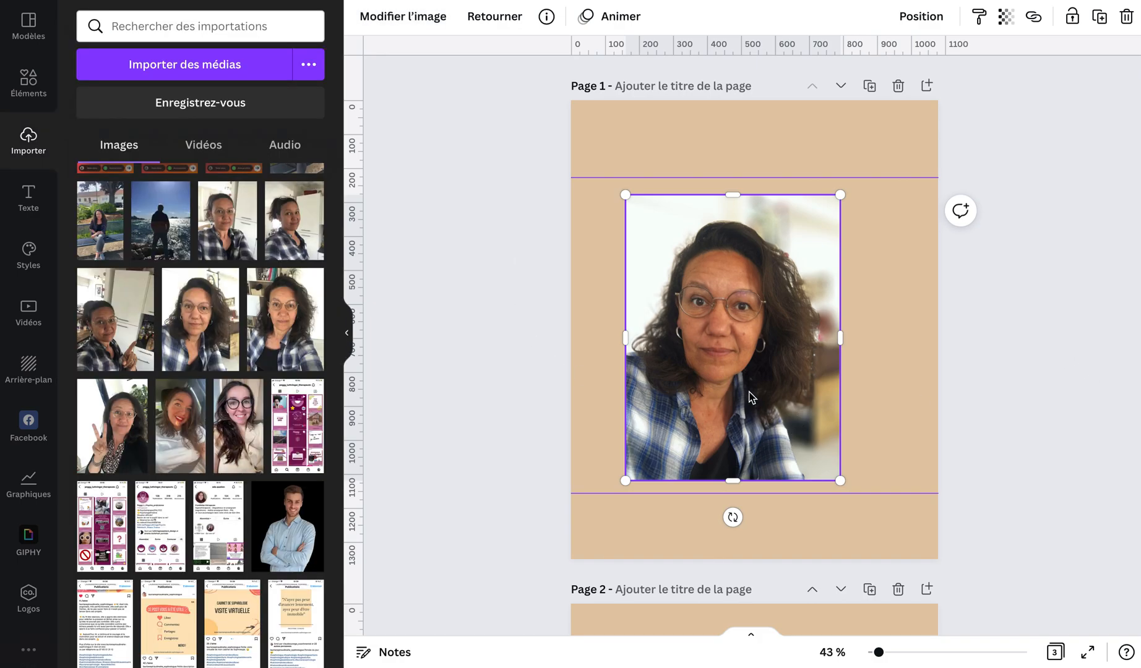
Replace the selfie on page 1 with the uploaded photo of the man in a dark polo with crossed arms.
key(Delete)
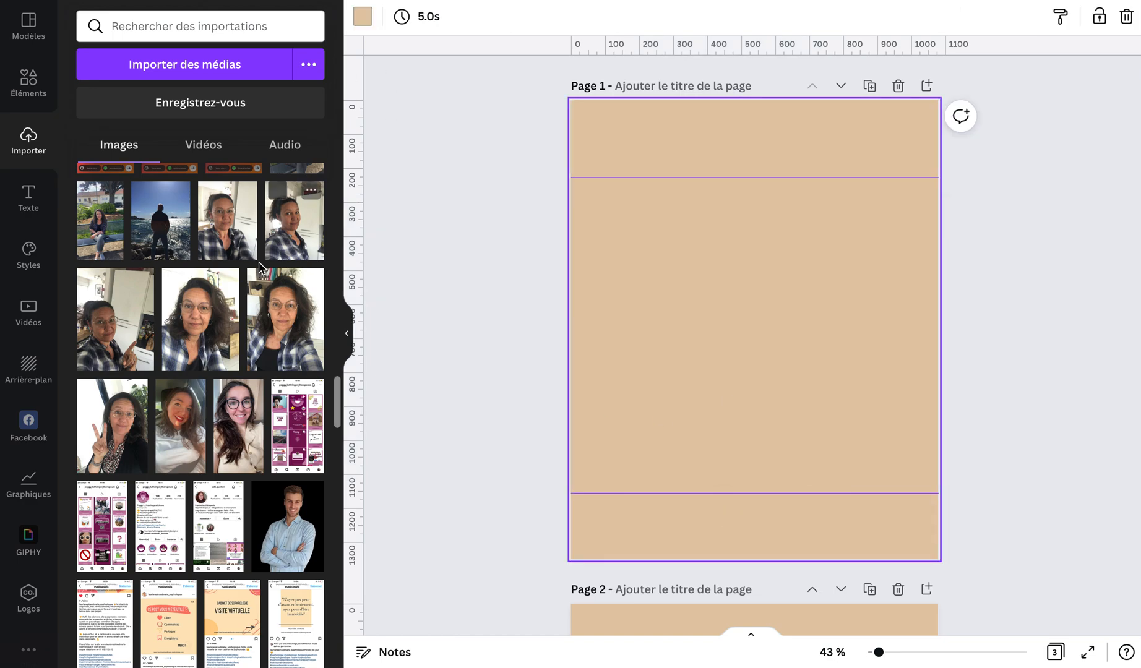
scroll(235, 321, up, 10)
scroll(231, 340, up, 5)
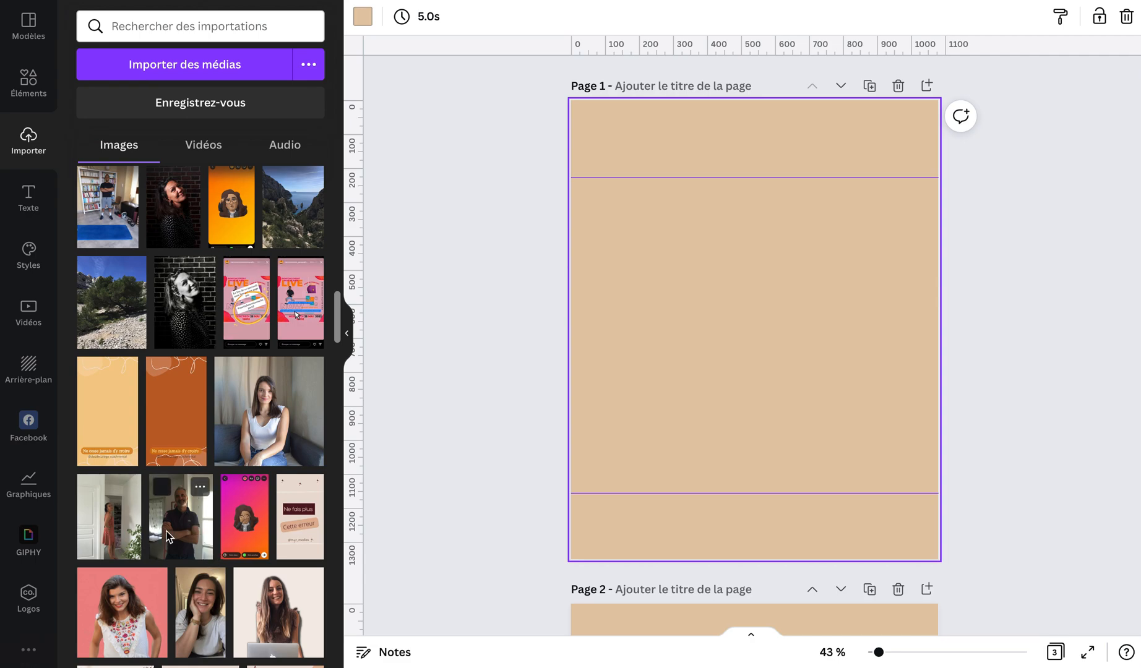
click(168, 536)
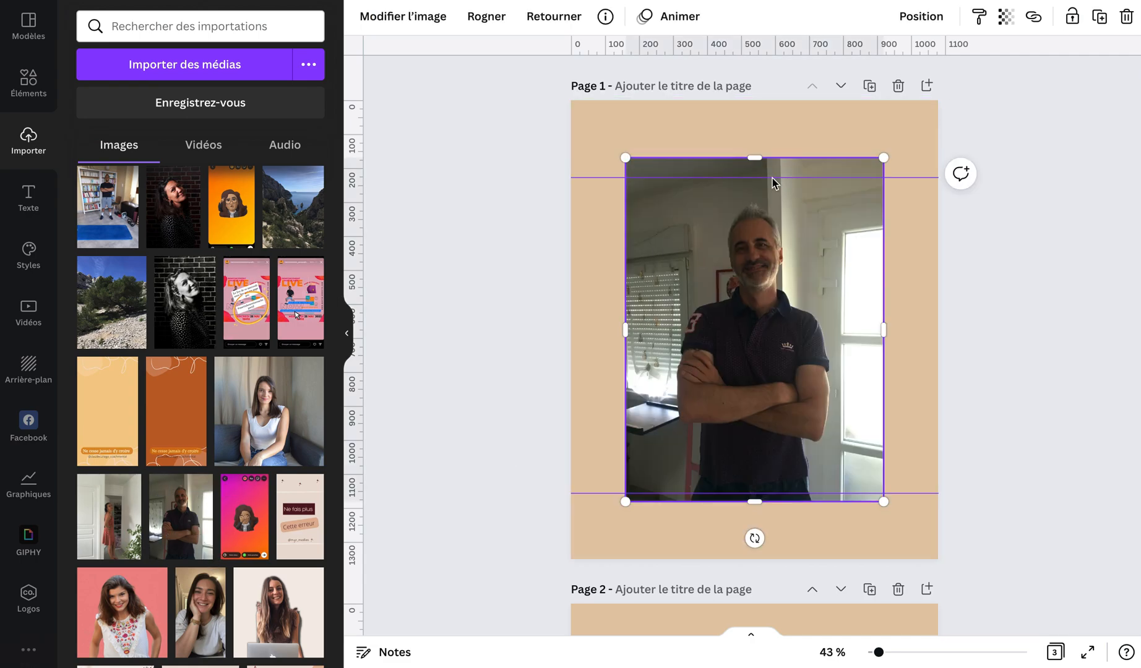
Remove the background of the man's photo and shrink the cut-out to about 560 px wide in page 1's bottom-left corner.
click(423, 23)
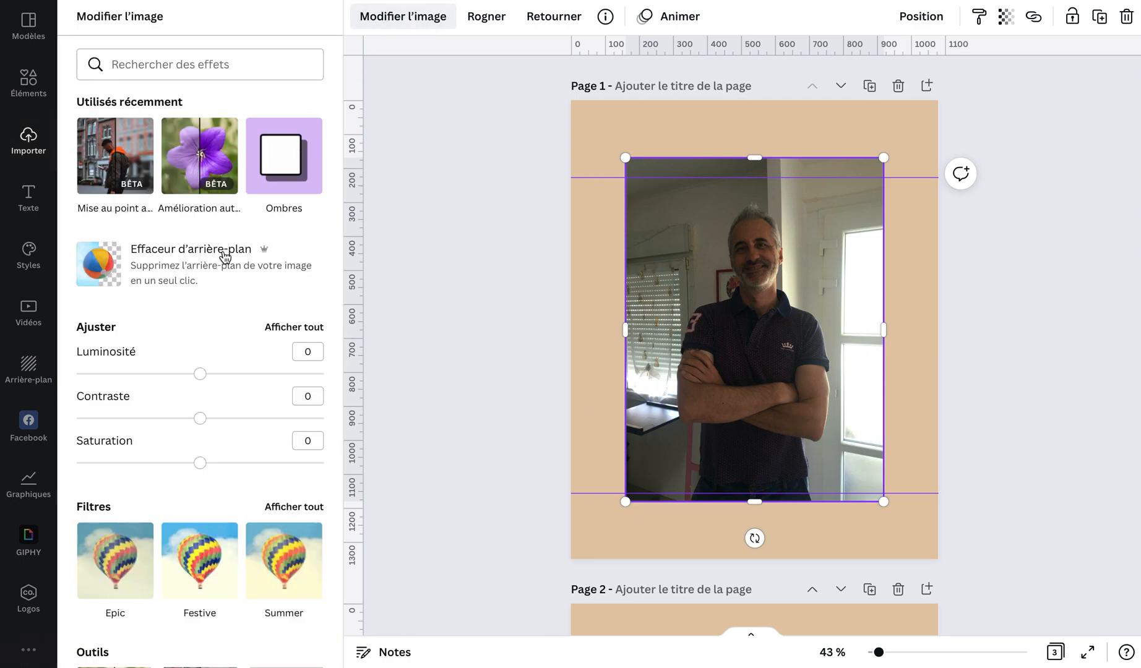
click(196, 275)
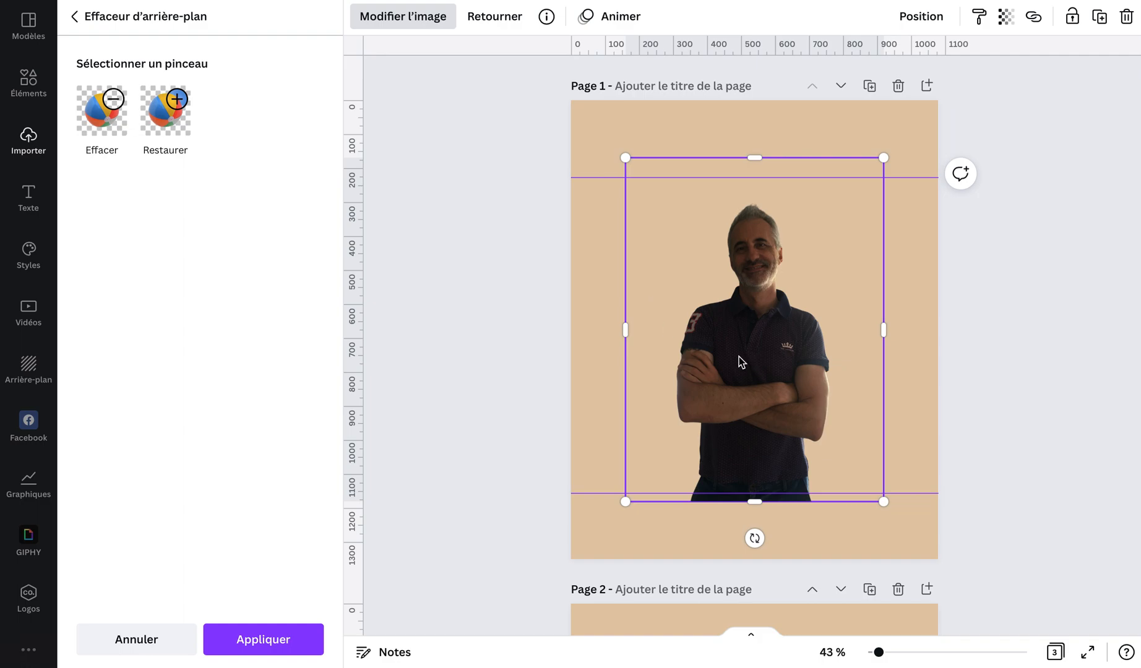
drag(741, 362, 627, 413)
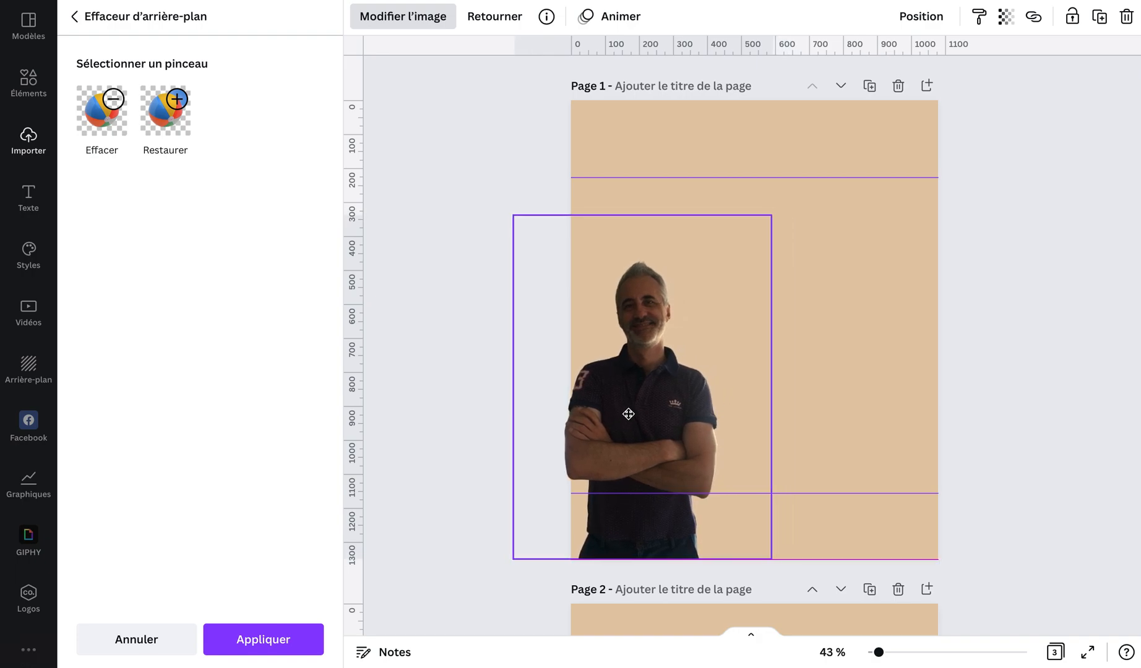
drag(772, 215, 704, 305)
drag(642, 425, 656, 425)
click(655, 424)
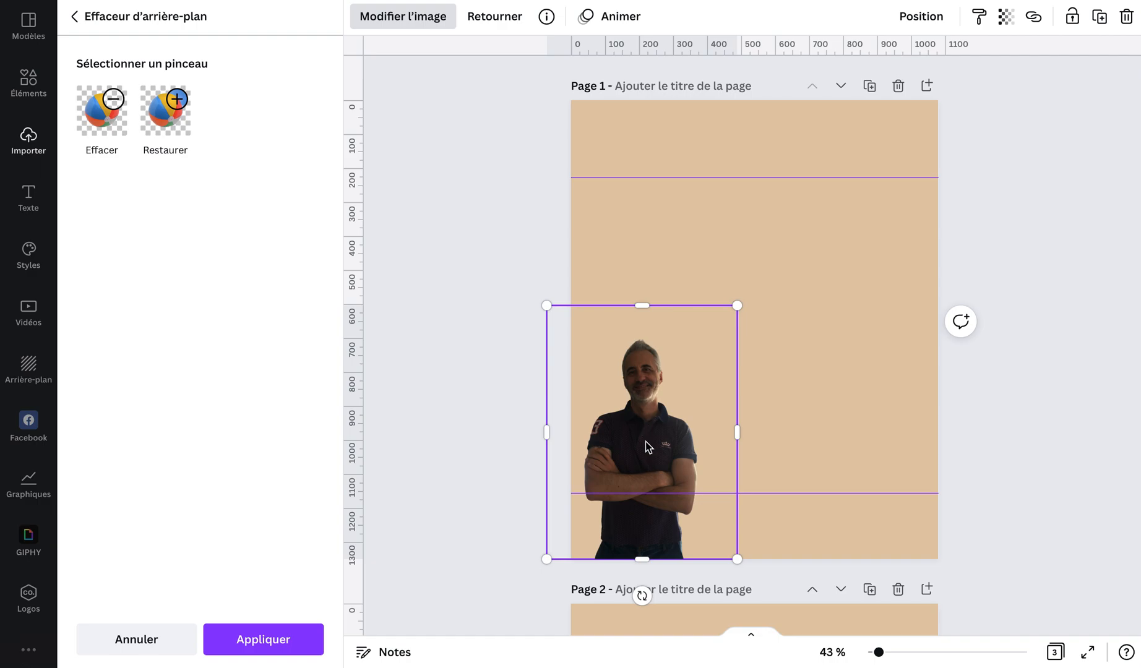
Adjust the man's cut-out to Luminosité 34, Contraste 26 and Saturation 30.
click(401, 25)
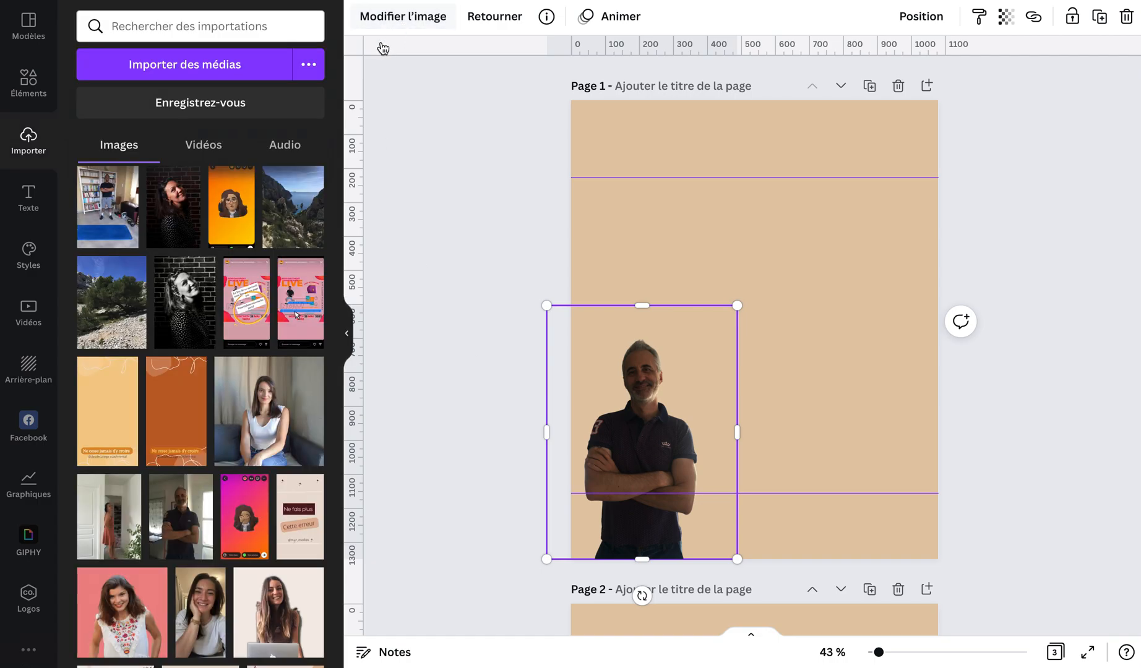
click(408, 24)
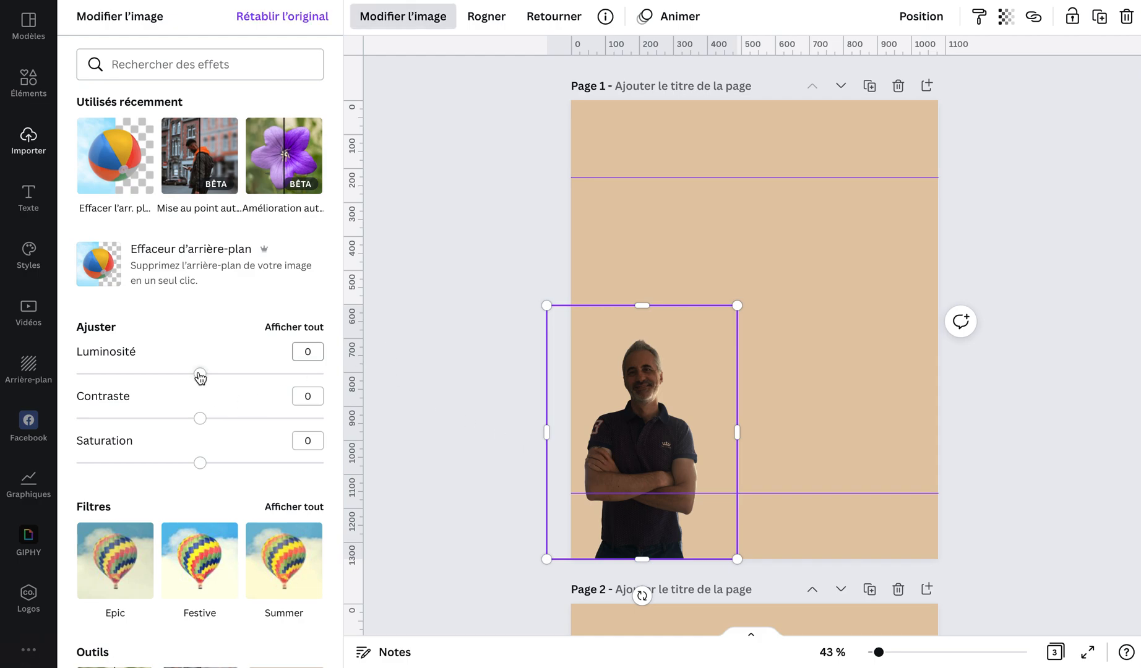
drag(226, 379, 245, 380)
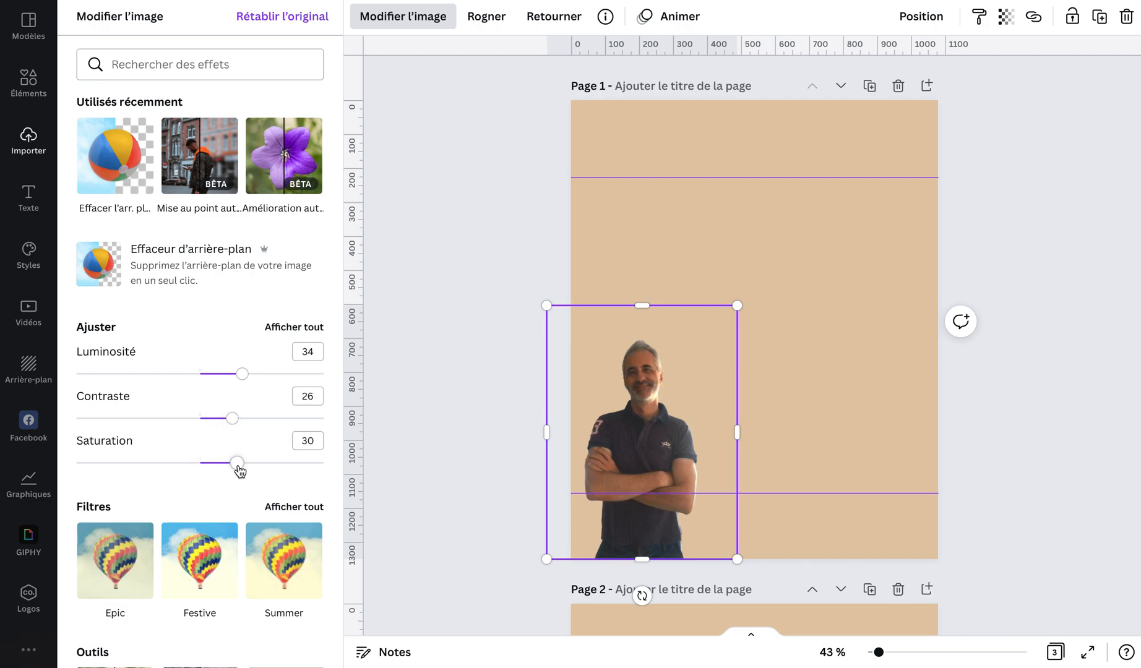
click(439, 407)
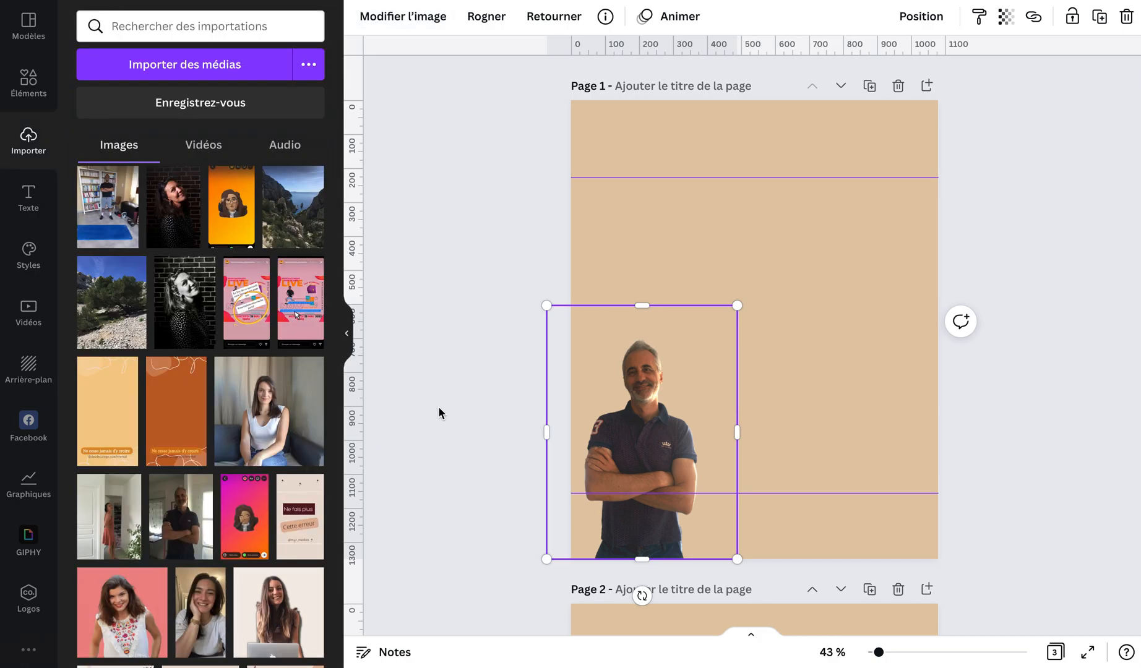
Add the uploaded photo of the man in a denim shirt pointing upward to page 1.
click(439, 407)
scroll(243, 459, down, 15)
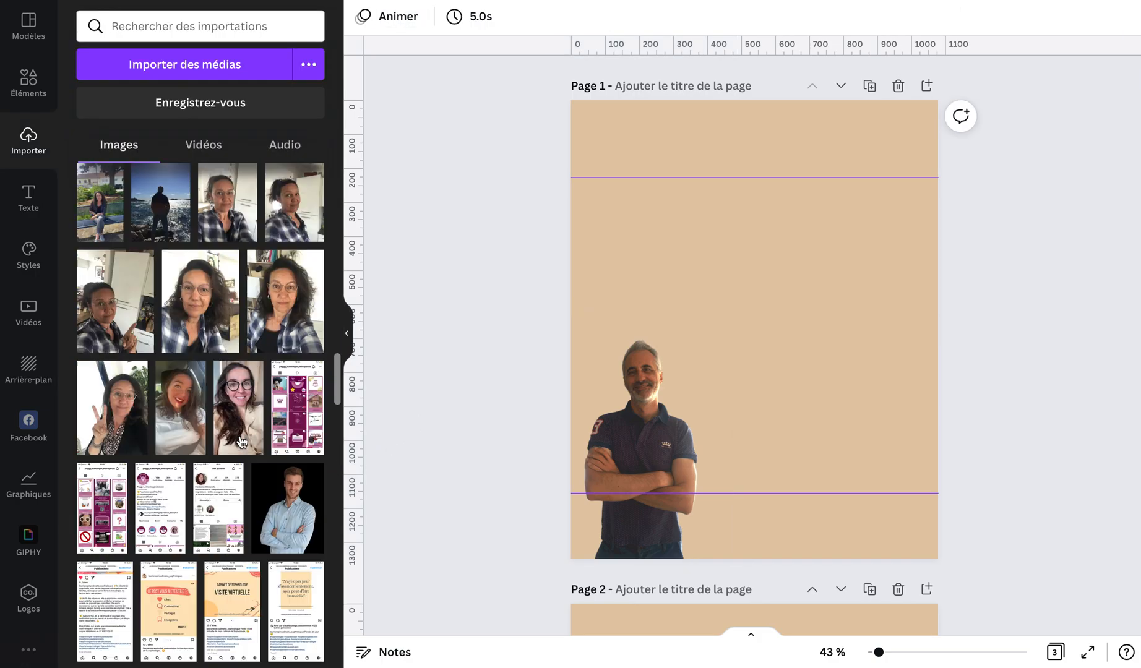
scroll(241, 442, down, 10)
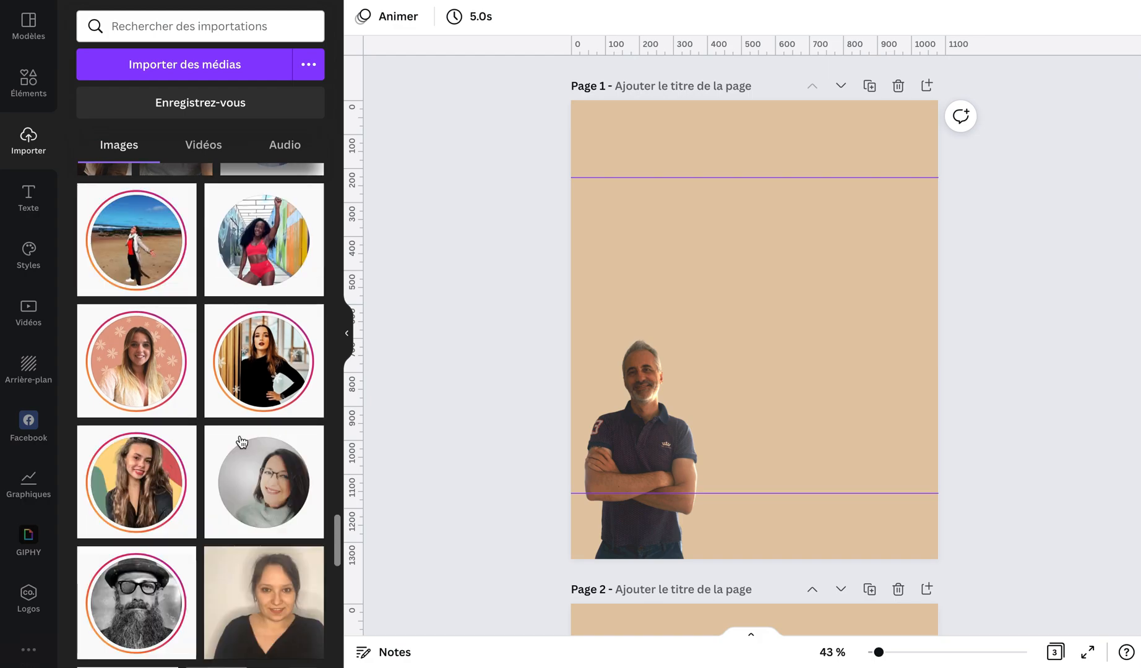
scroll(242, 442, down, 10)
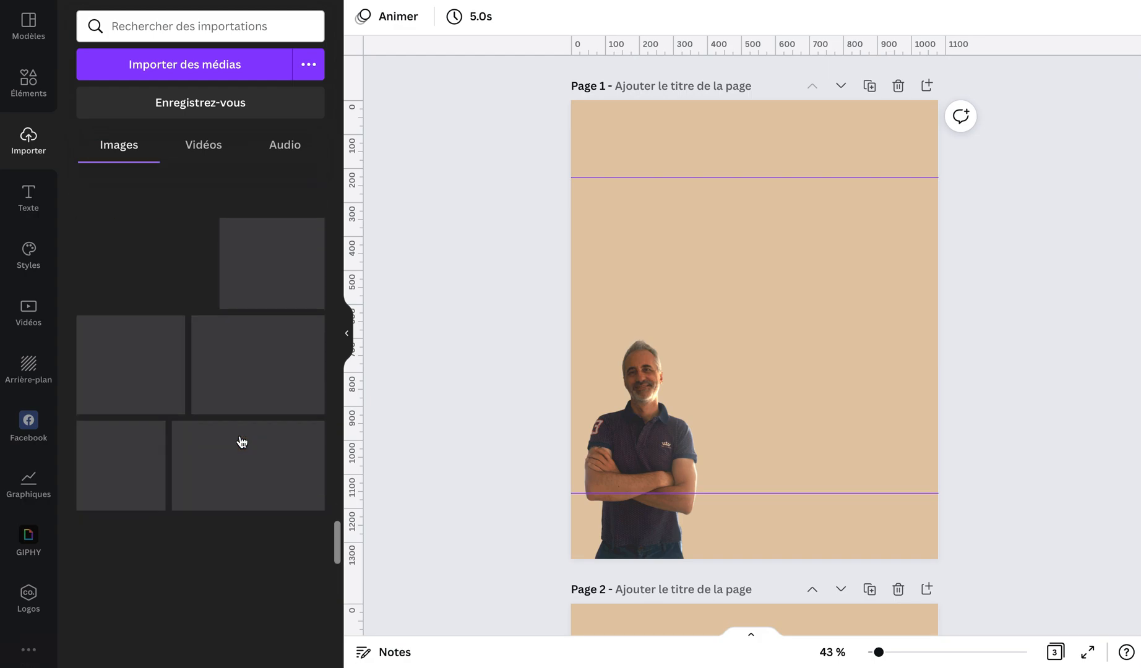
scroll(241, 442, down, 8)
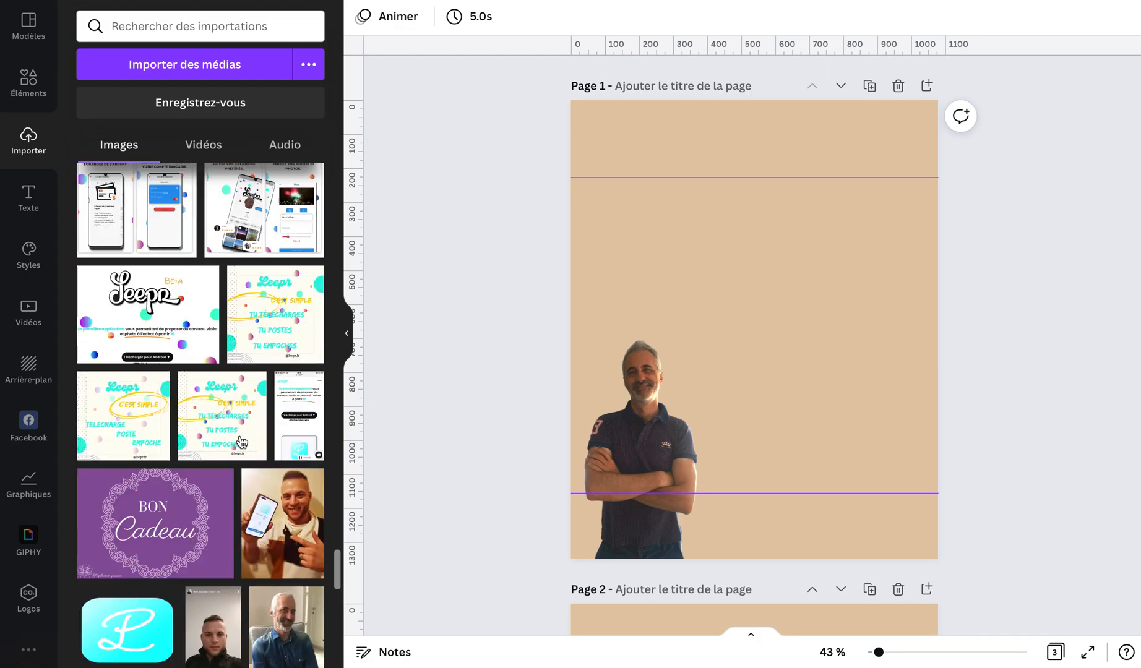
scroll(242, 441, down, 10)
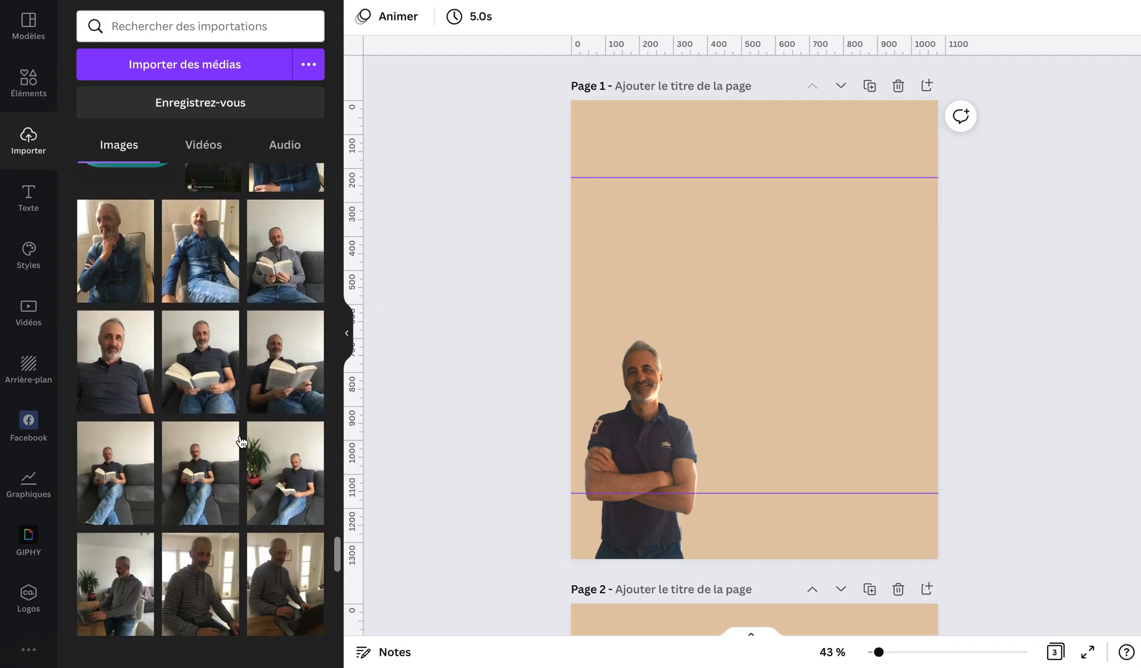
scroll(241, 442, down, 10)
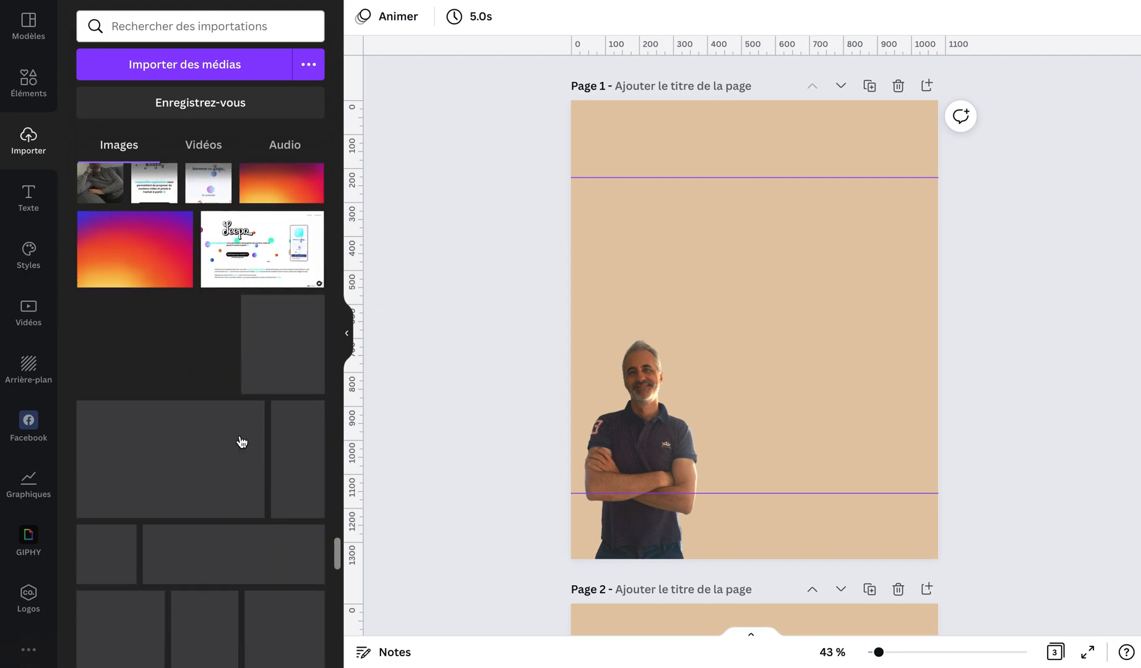
scroll(242, 442, down, 3)
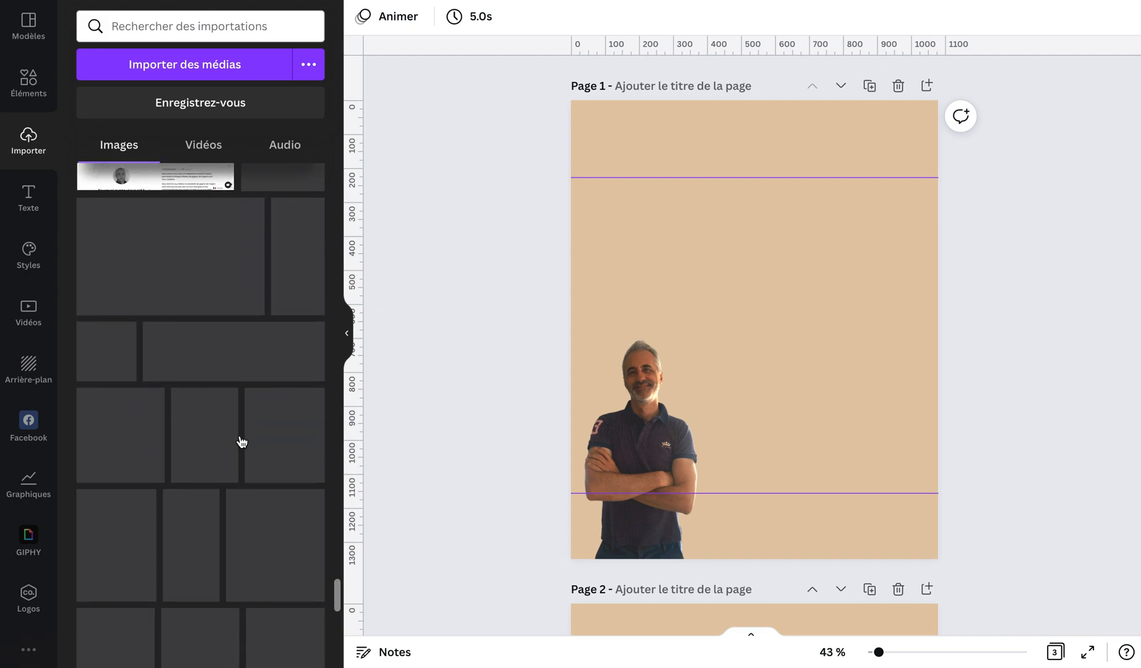
scroll(241, 442, down, 10)
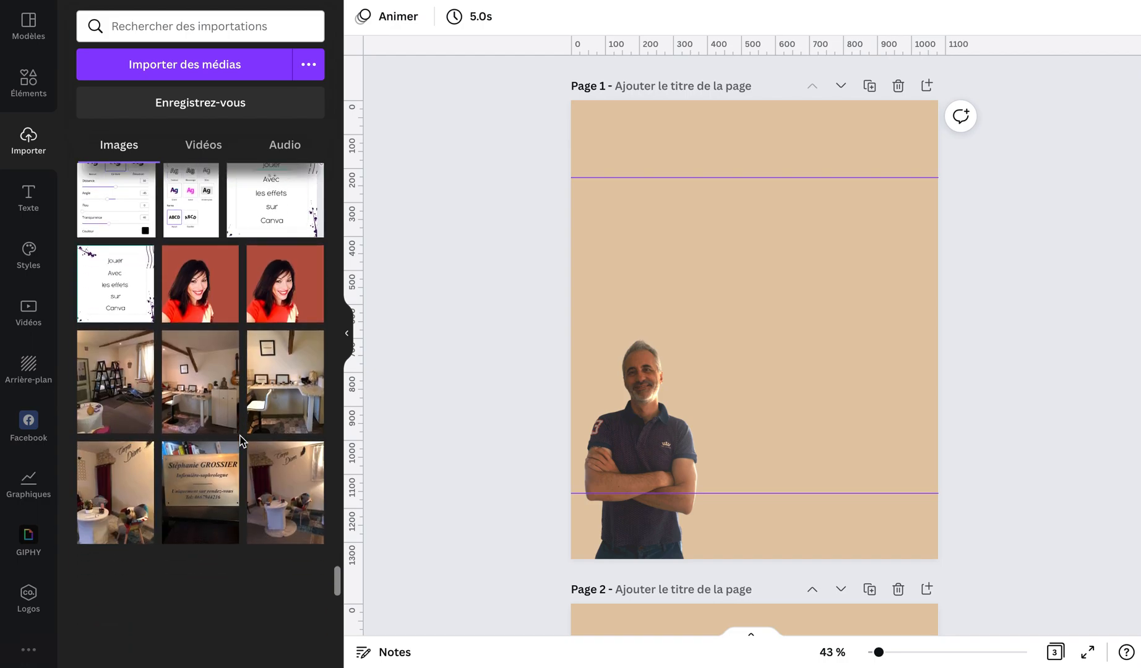
scroll(242, 441, down, 10)
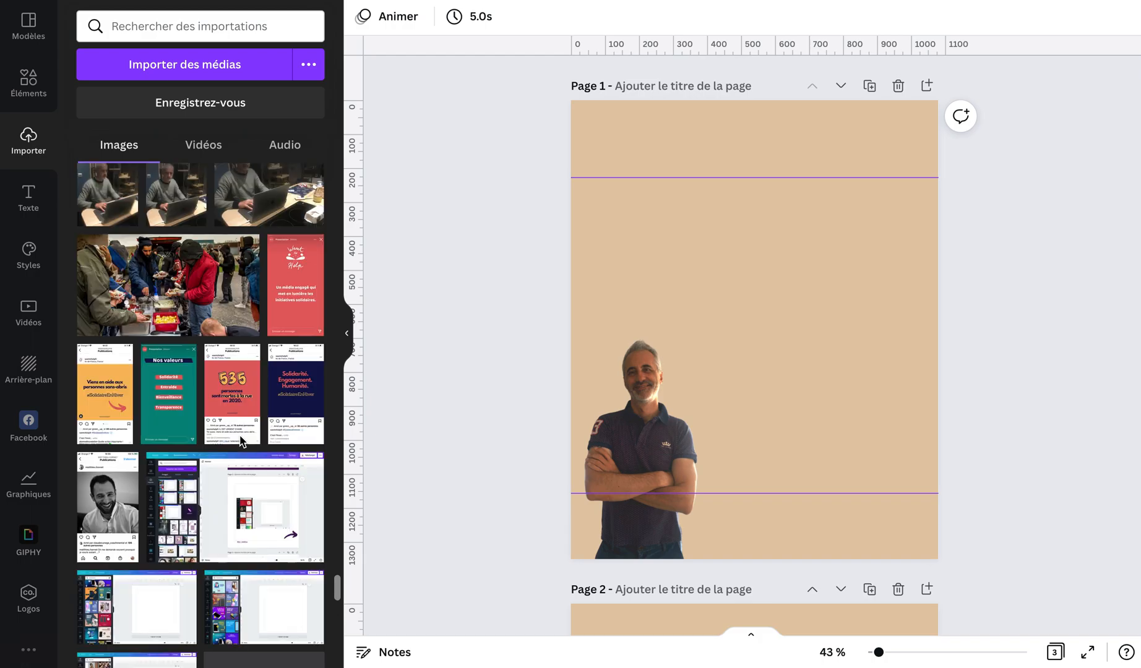
scroll(242, 441, down, 5)
scroll(241, 440, down, 5)
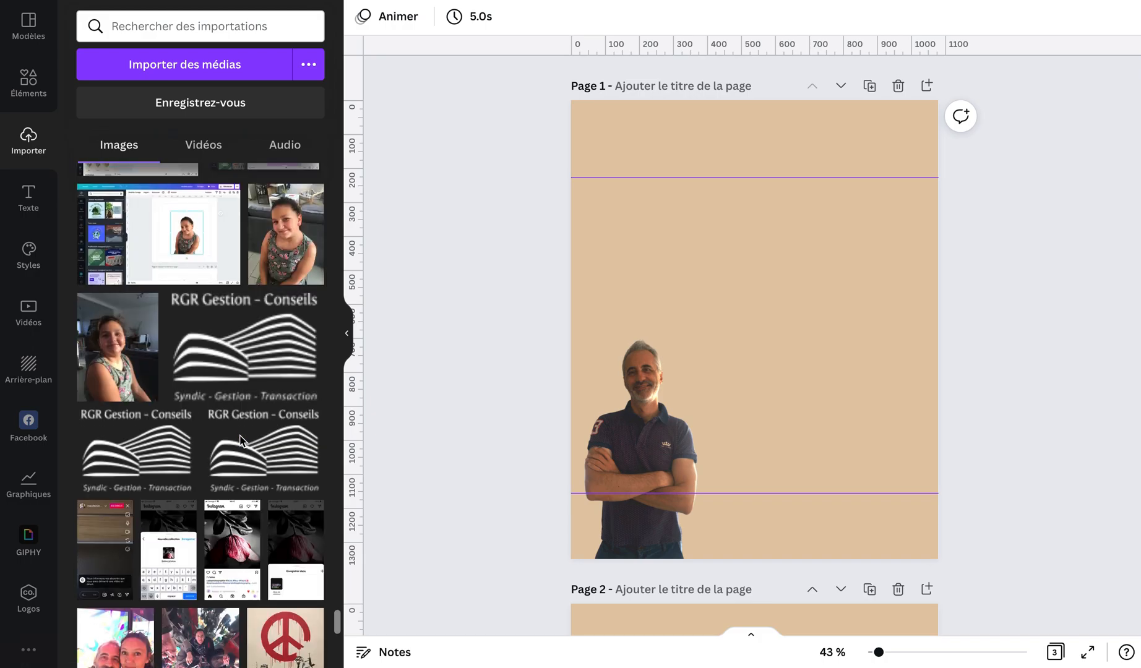
scroll(241, 441, down, 2)
scroll(241, 441, down, 5)
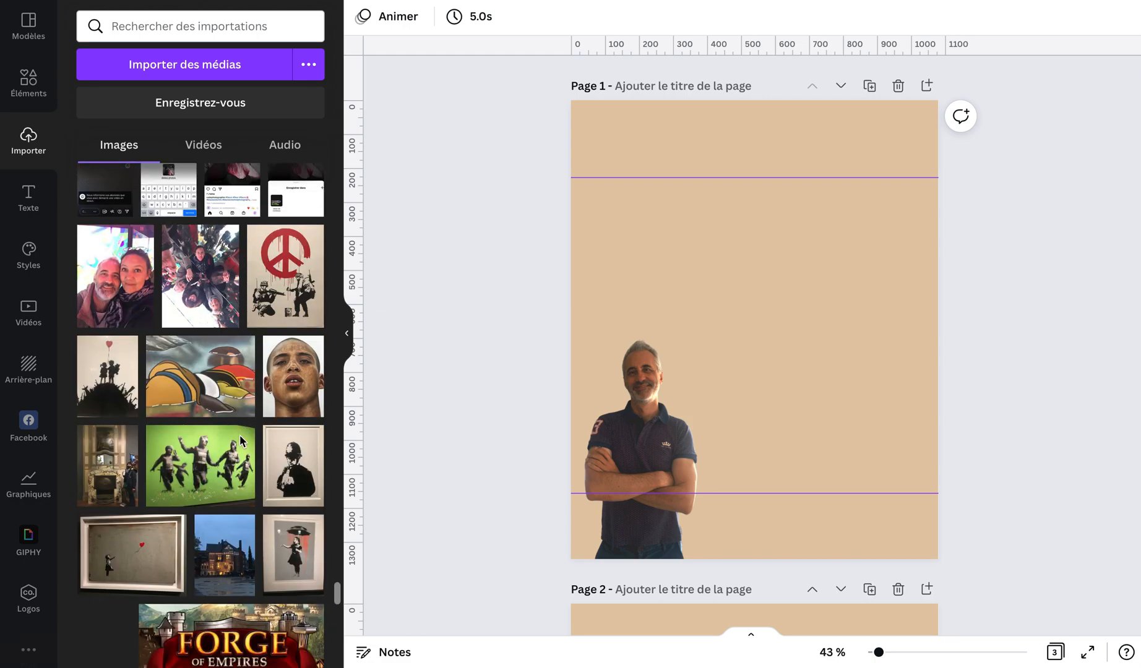
scroll(241, 441, down, 2)
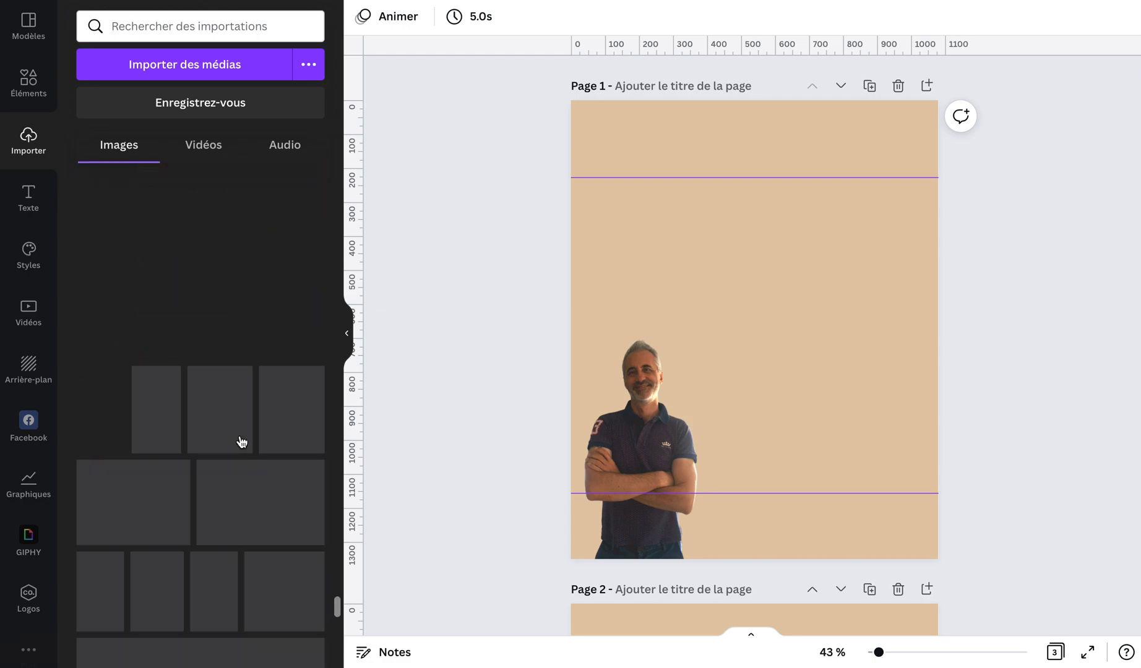
scroll(241, 441, down, 5)
scroll(242, 441, down, 5)
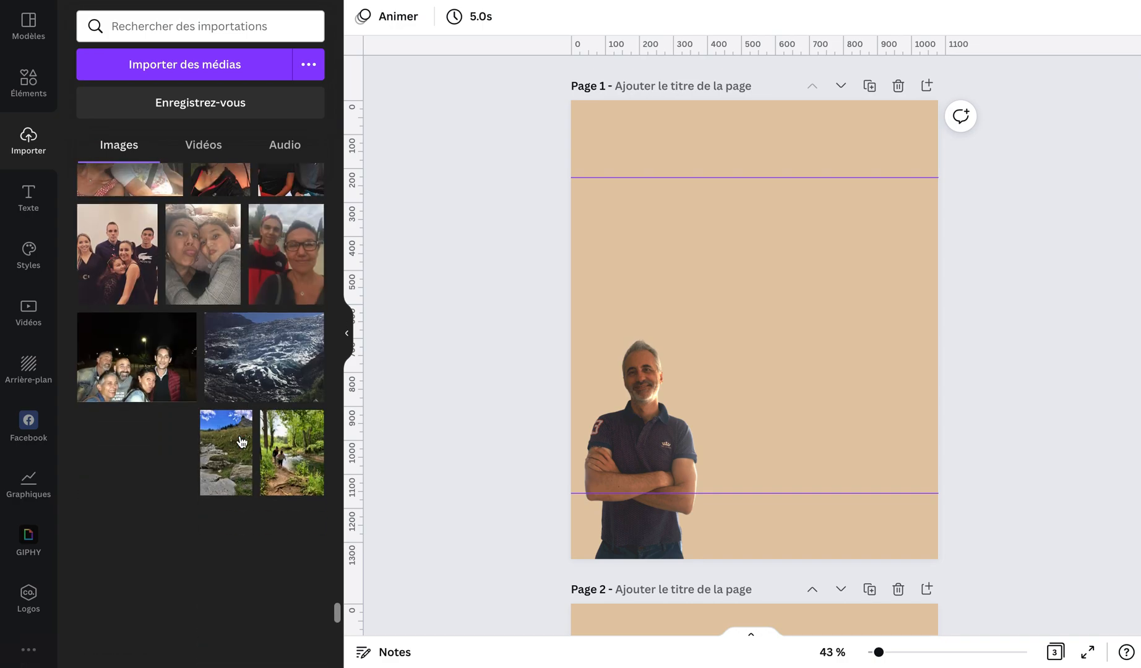
scroll(242, 442, down, 8)
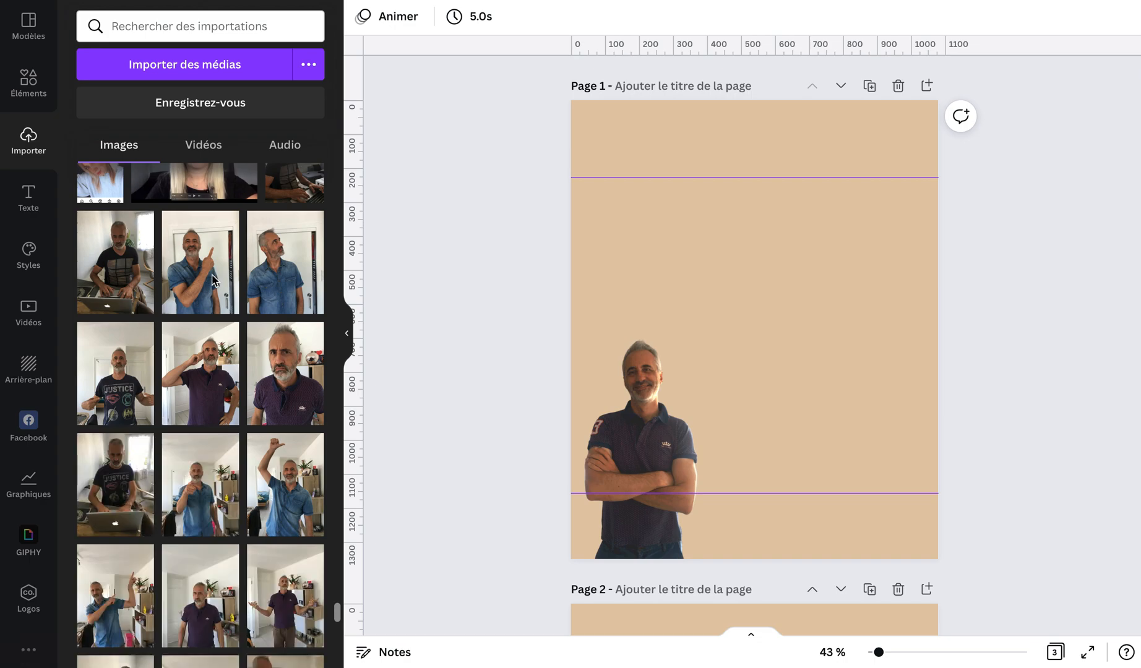
click(211, 282)
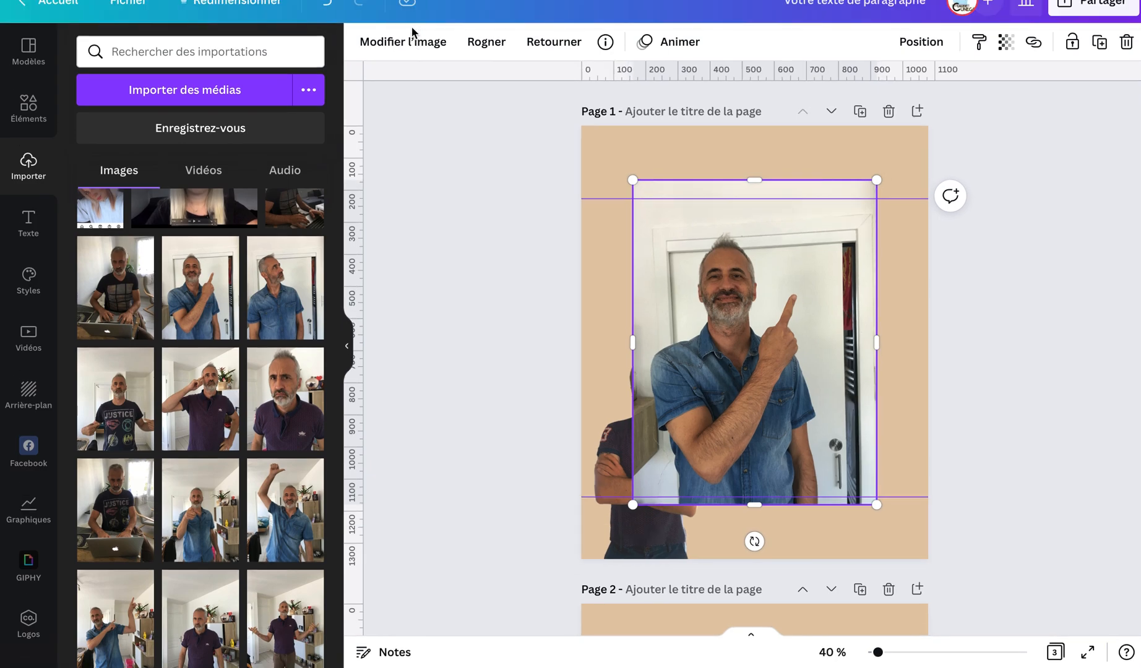
Remove the background of the denim-shirt photo with Effaceur d'arrière-plan.
click(405, 45)
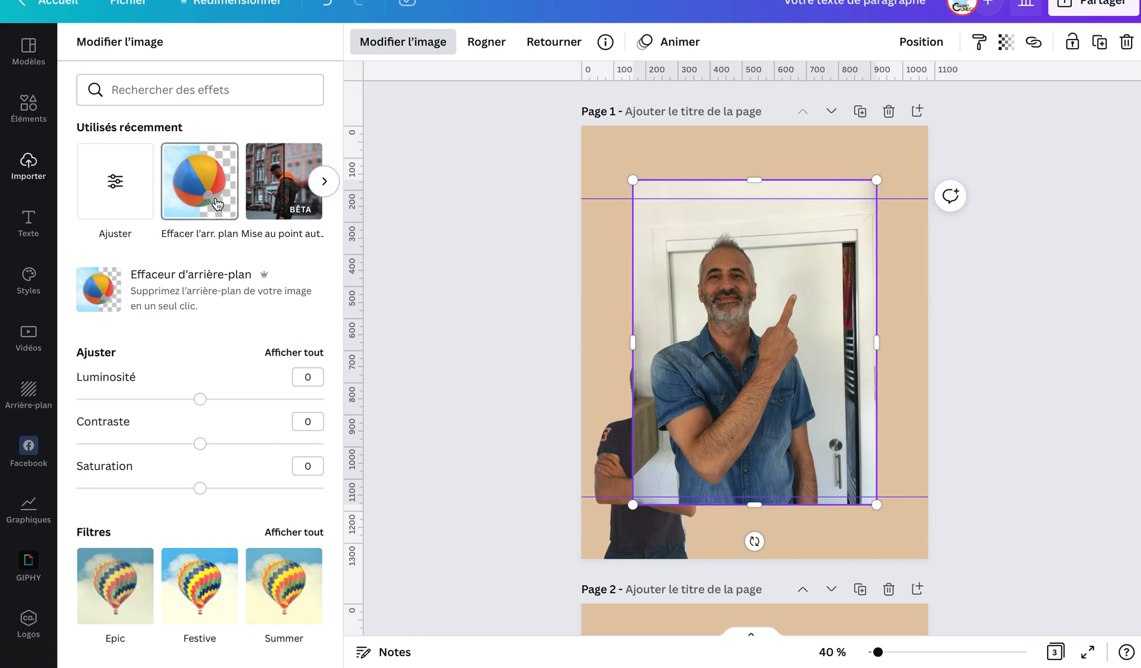
click(198, 175)
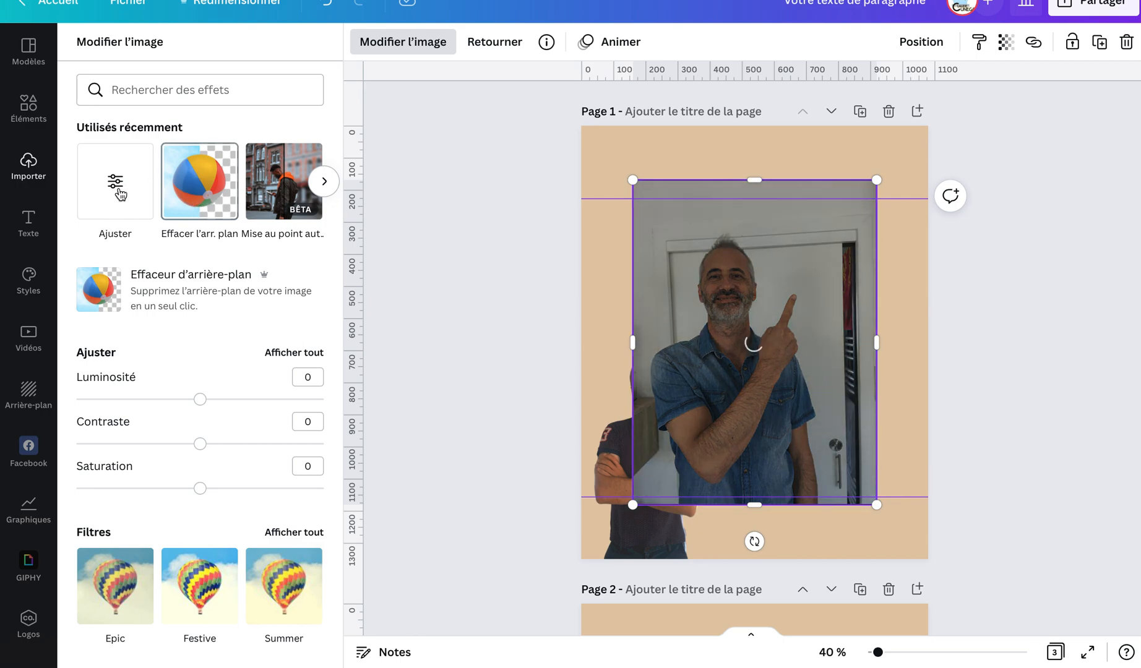
scroll(219, 452, down, 10)
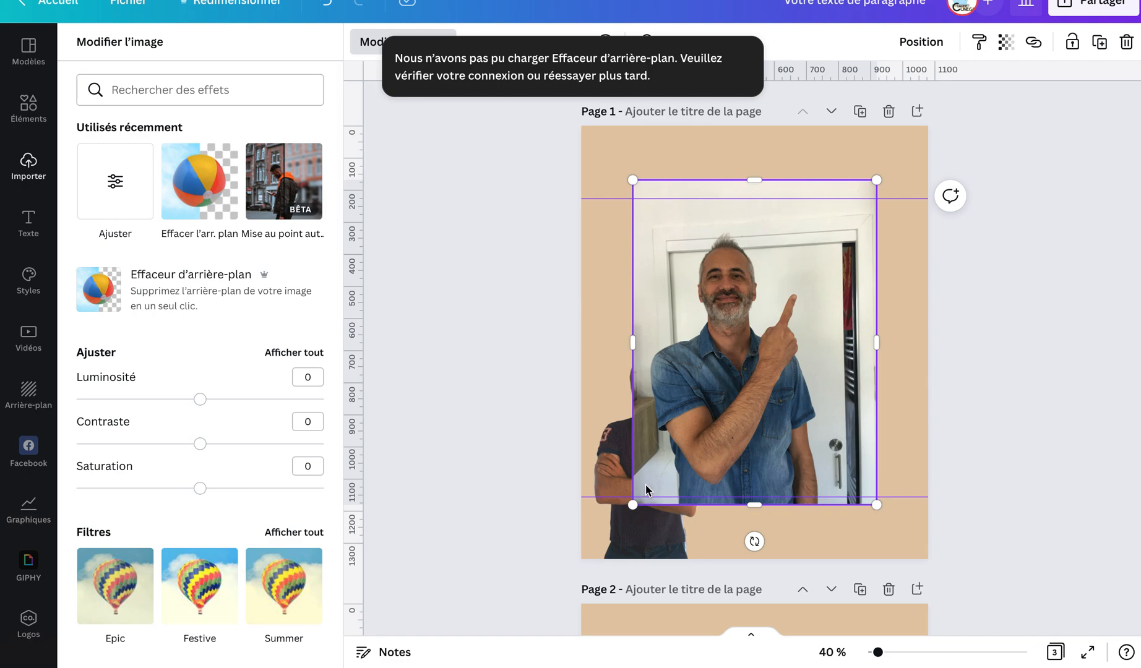
click(208, 197)
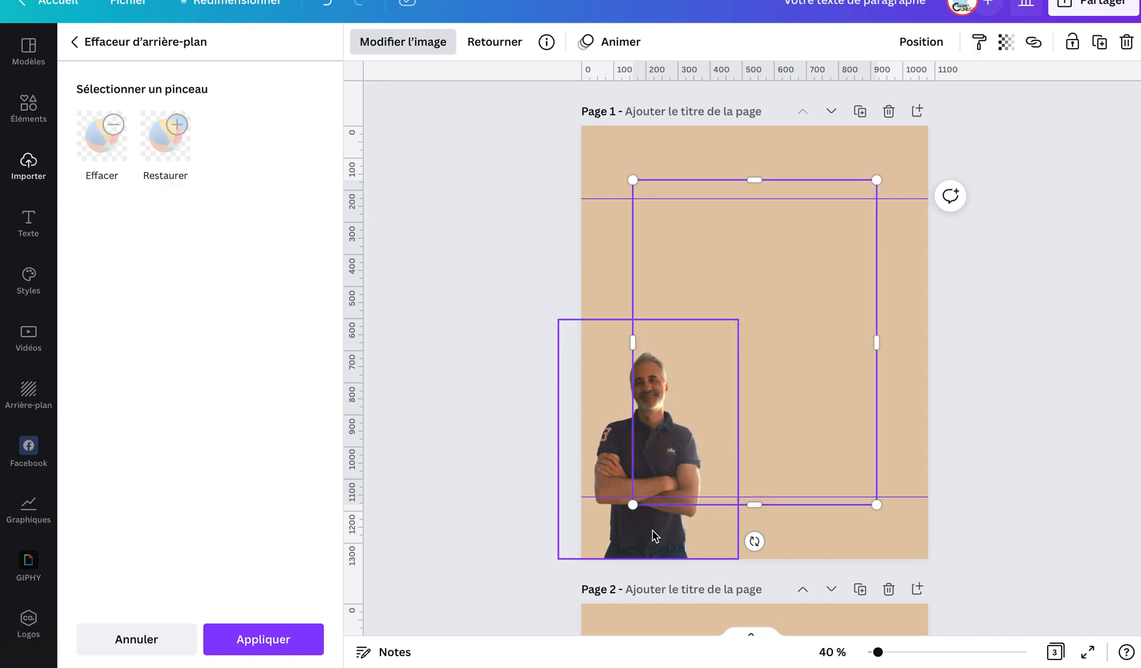
Delete the crossed-arms cut-out and move the denim-shirt cut-out into page 1's bottom-left corner.
click(622, 516)
key(Delete)
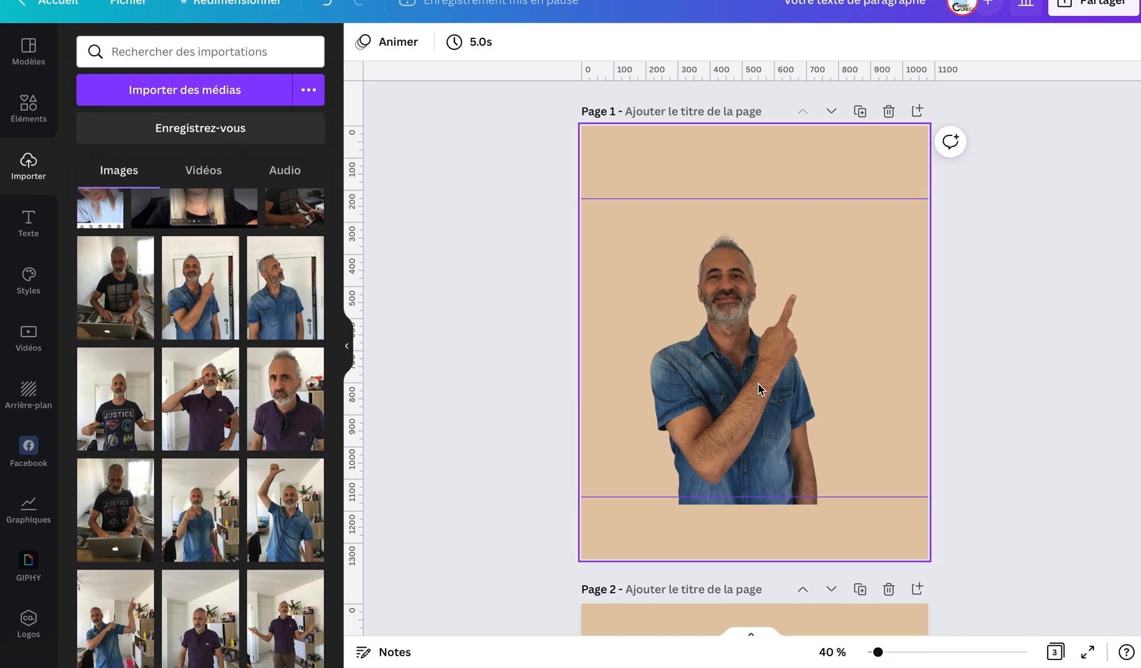
drag(699, 431, 659, 471)
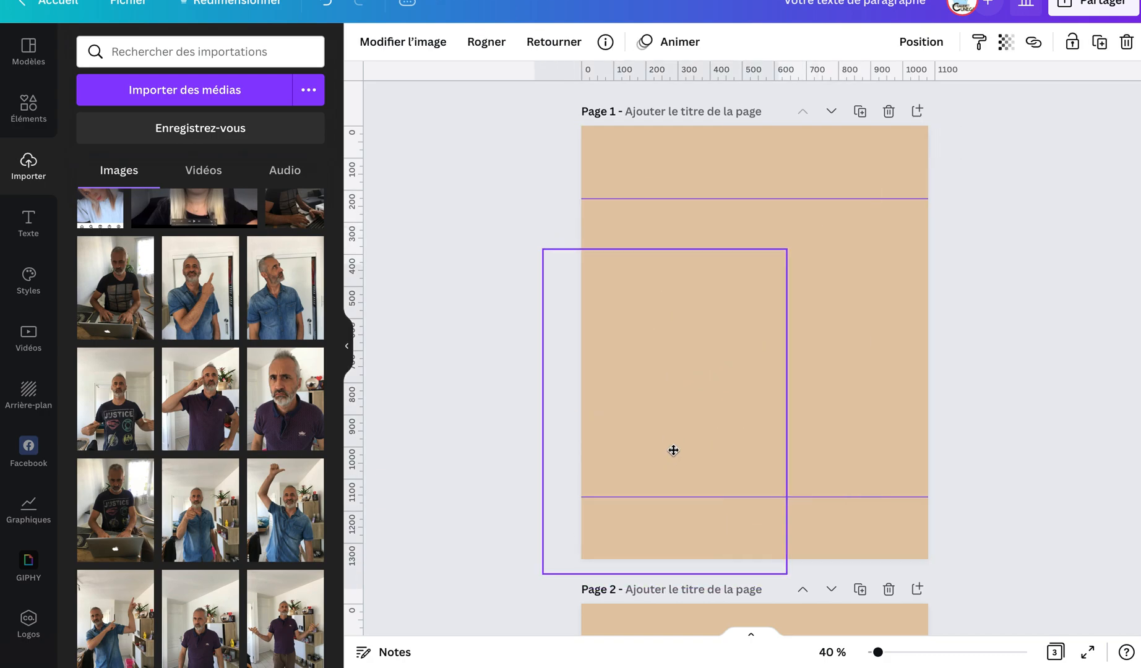
drag(680, 448, 691, 446)
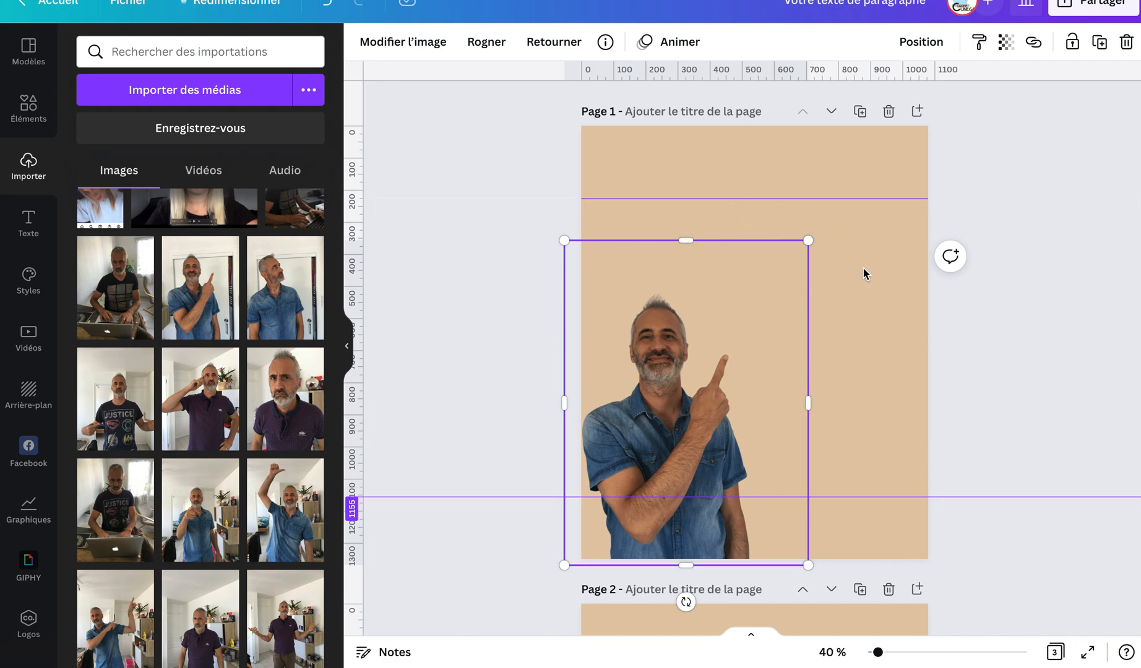
click(877, 339)
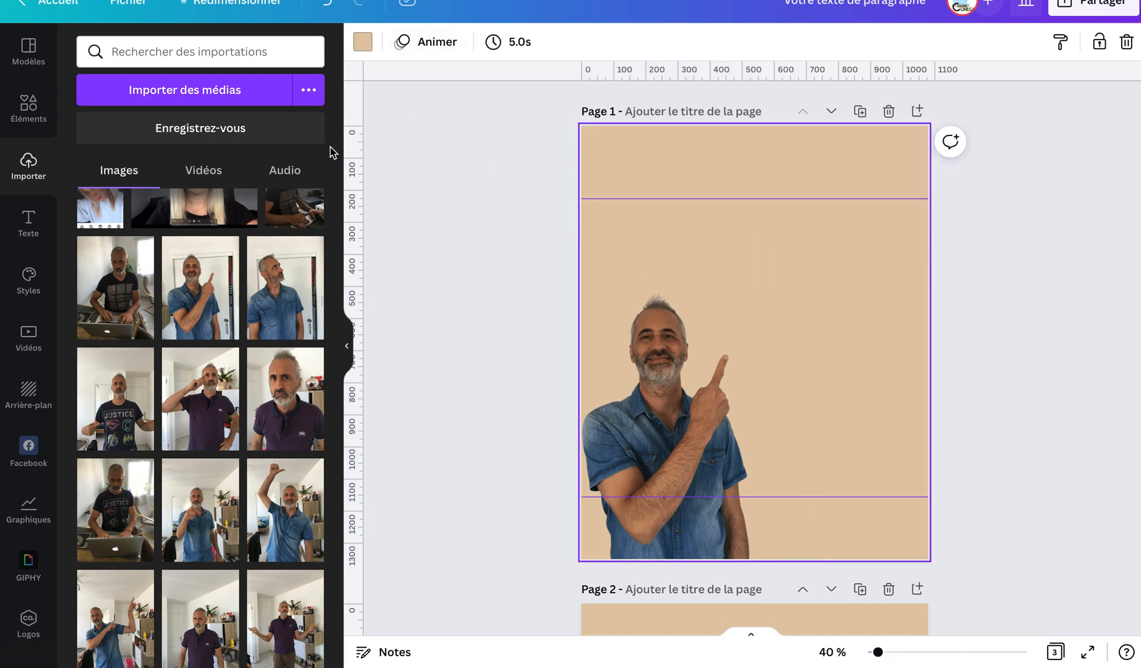
Examine the effects offered for the denim-shirt cut-out, from Filtres, Outils and Smartmockups to Ombres, Frames, Photogenic and Pixelate.
click(676, 425)
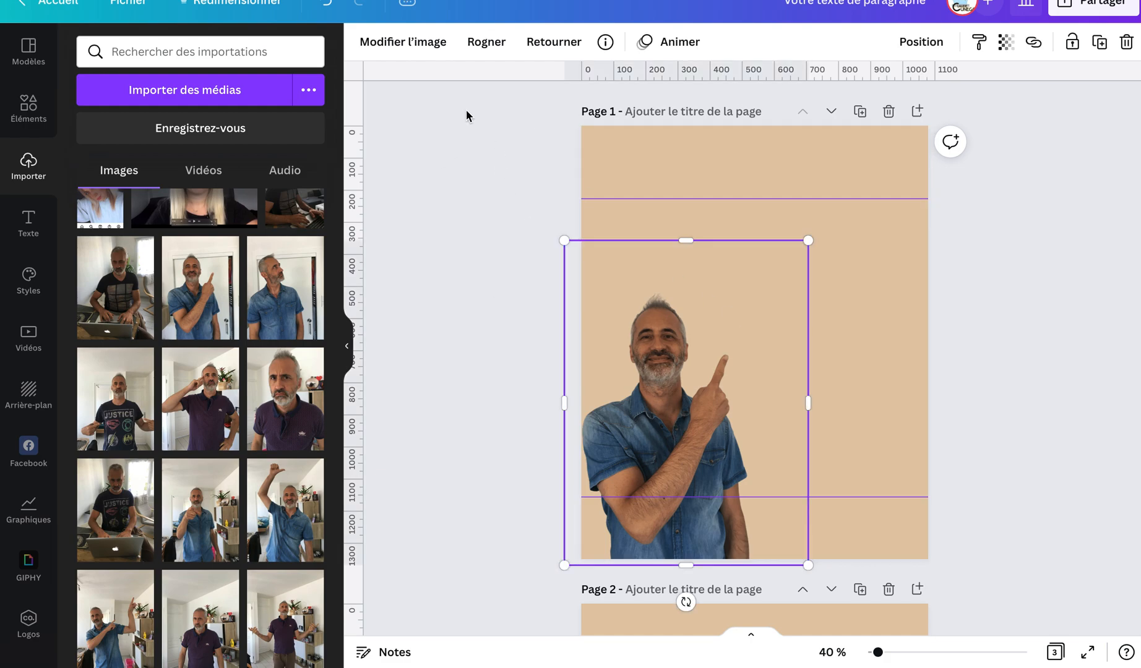
click(406, 44)
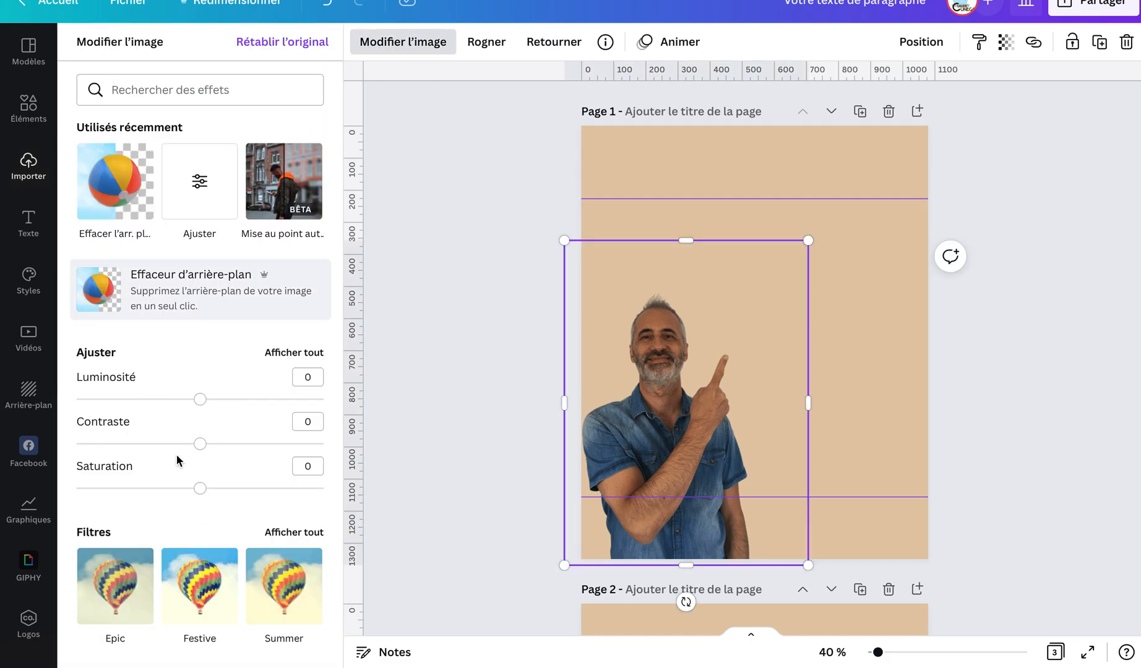
scroll(184, 464, down, 3)
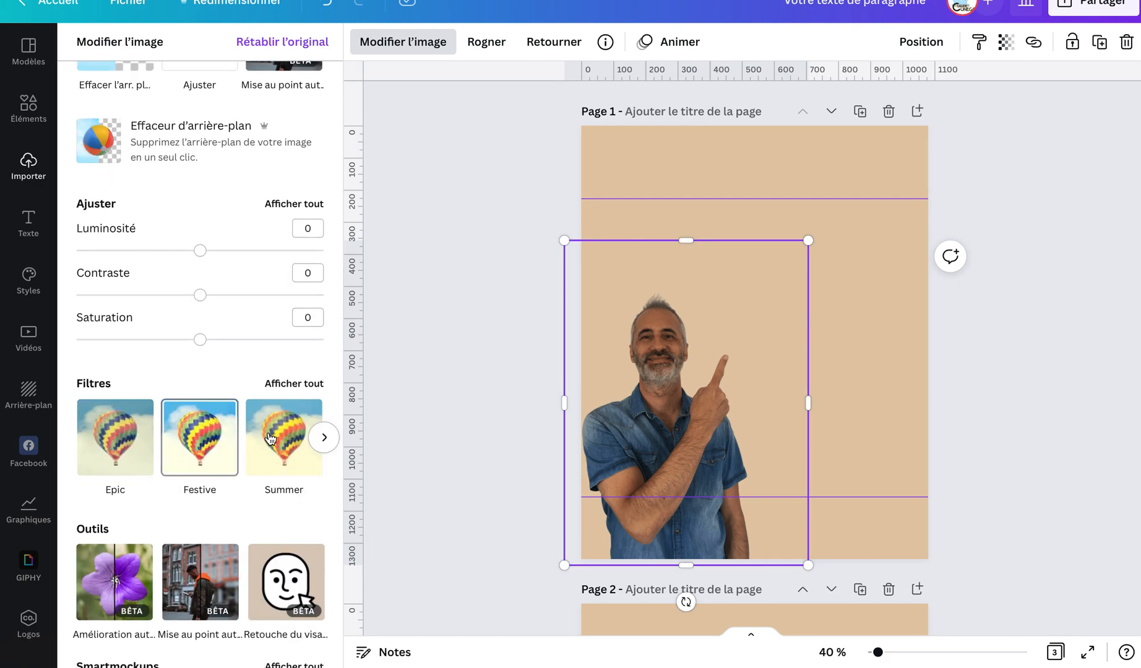
click(325, 438)
click(325, 438)
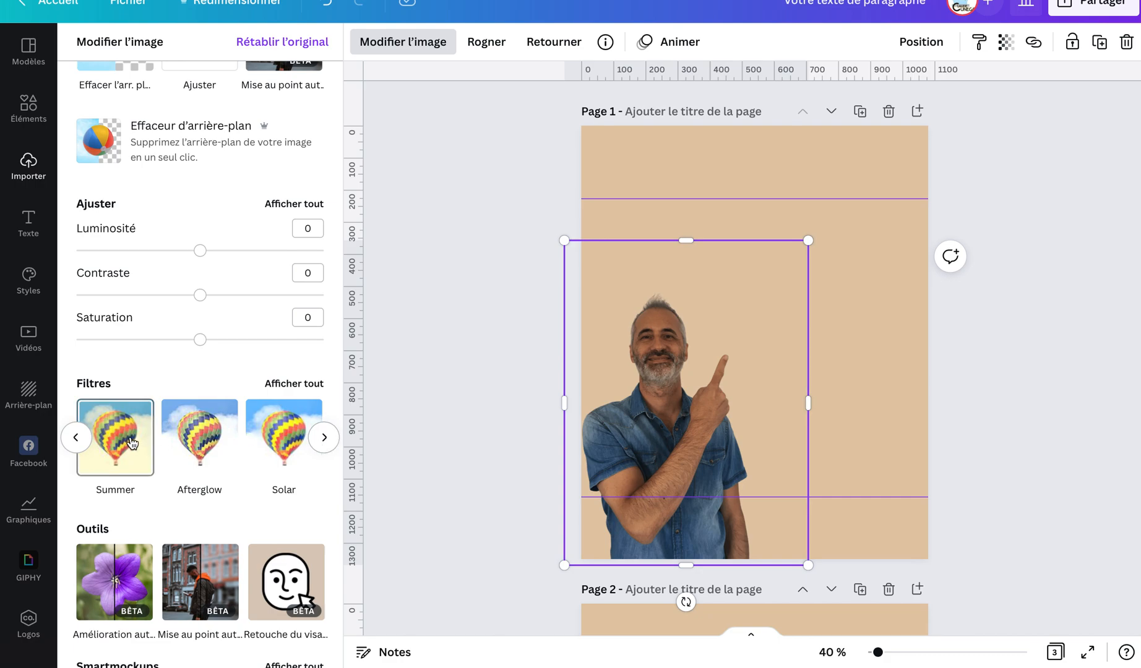
scroll(316, 444, down, 2)
scroll(315, 444, down, 1)
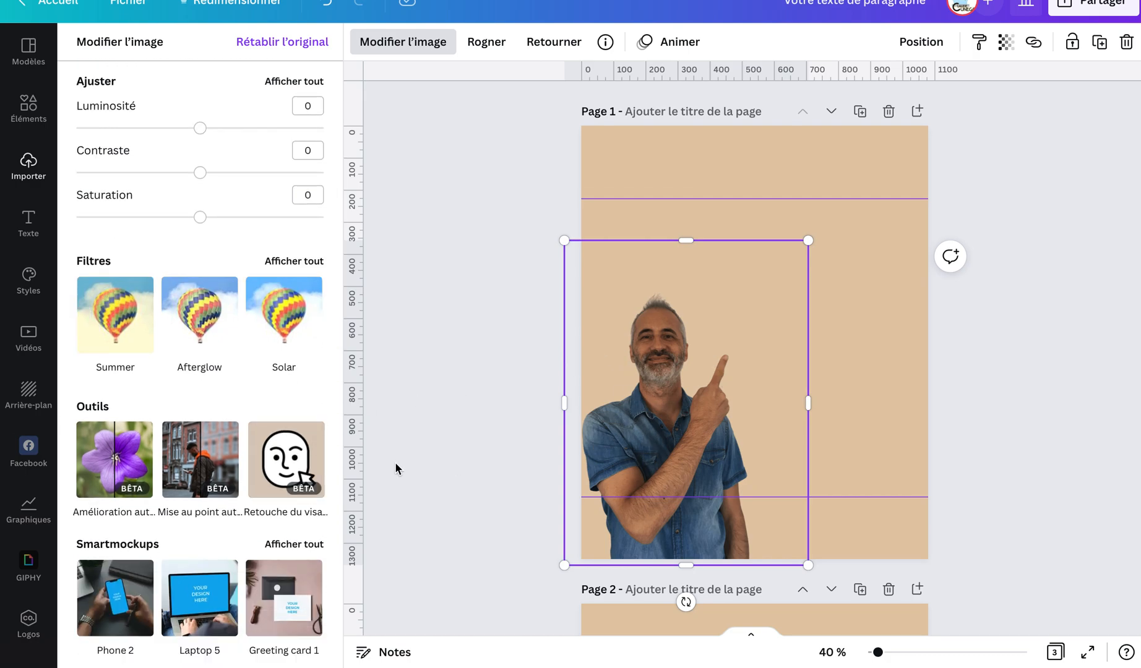
scroll(284, 372, down, 2)
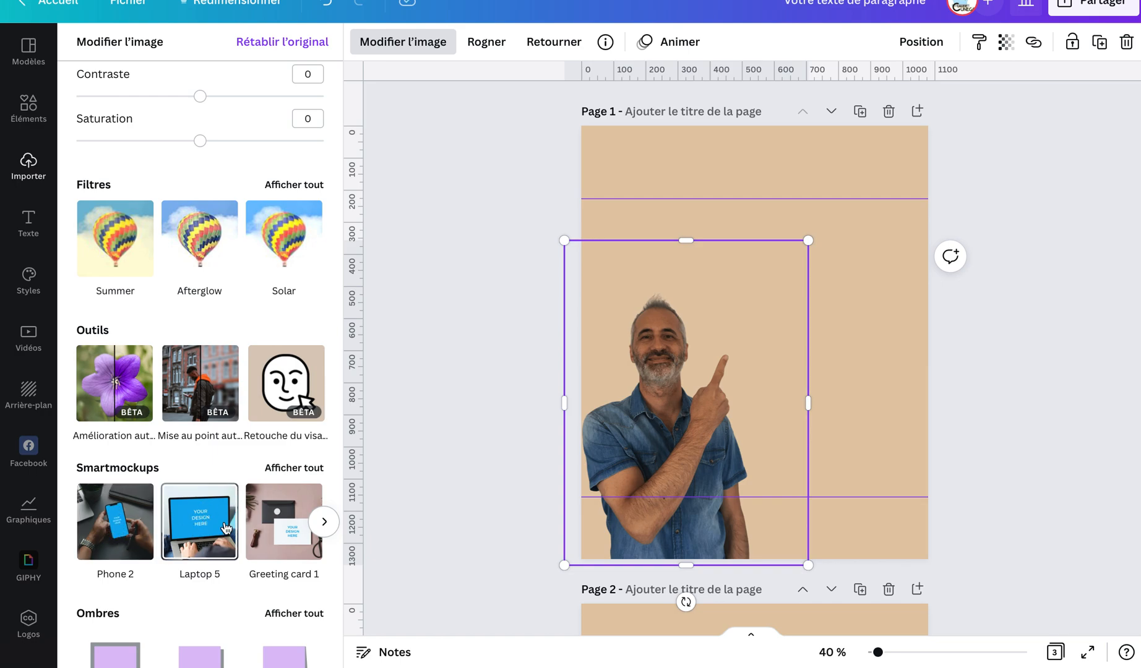
scroll(294, 567, down, 6)
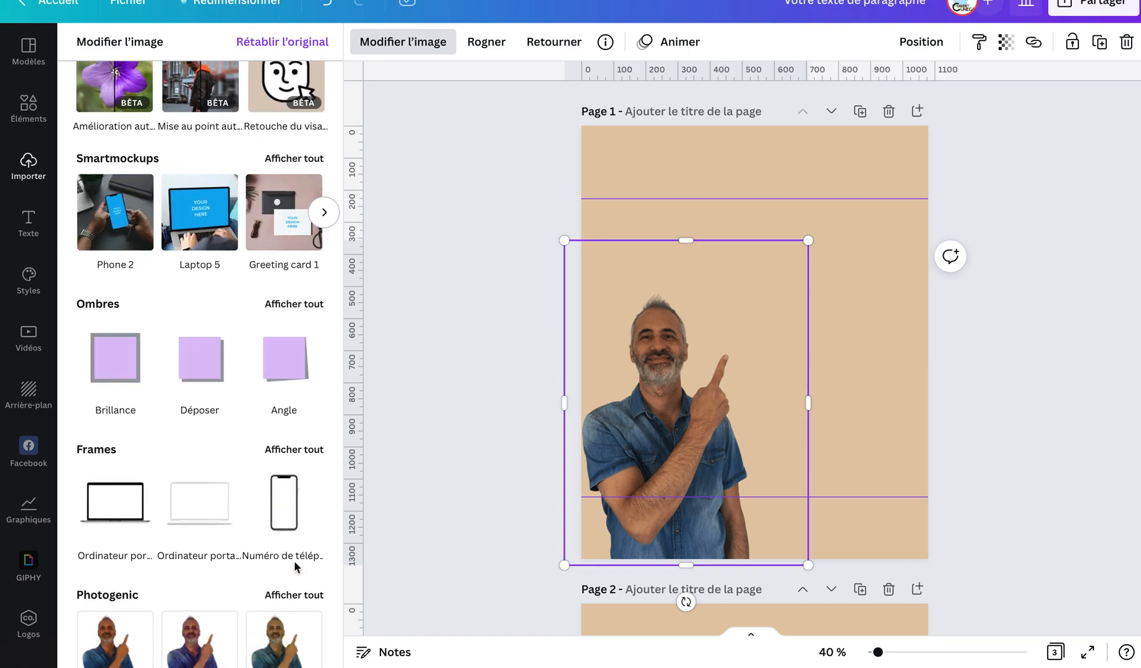
scroll(294, 567, down, 3)
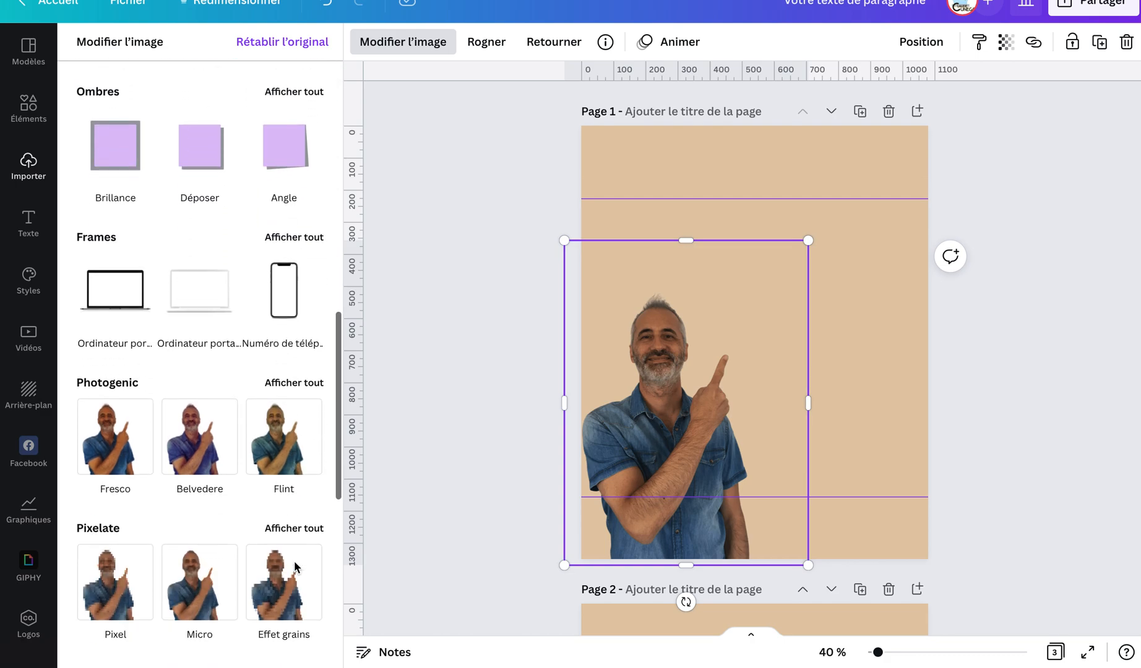
scroll(102, 528, down, 3)
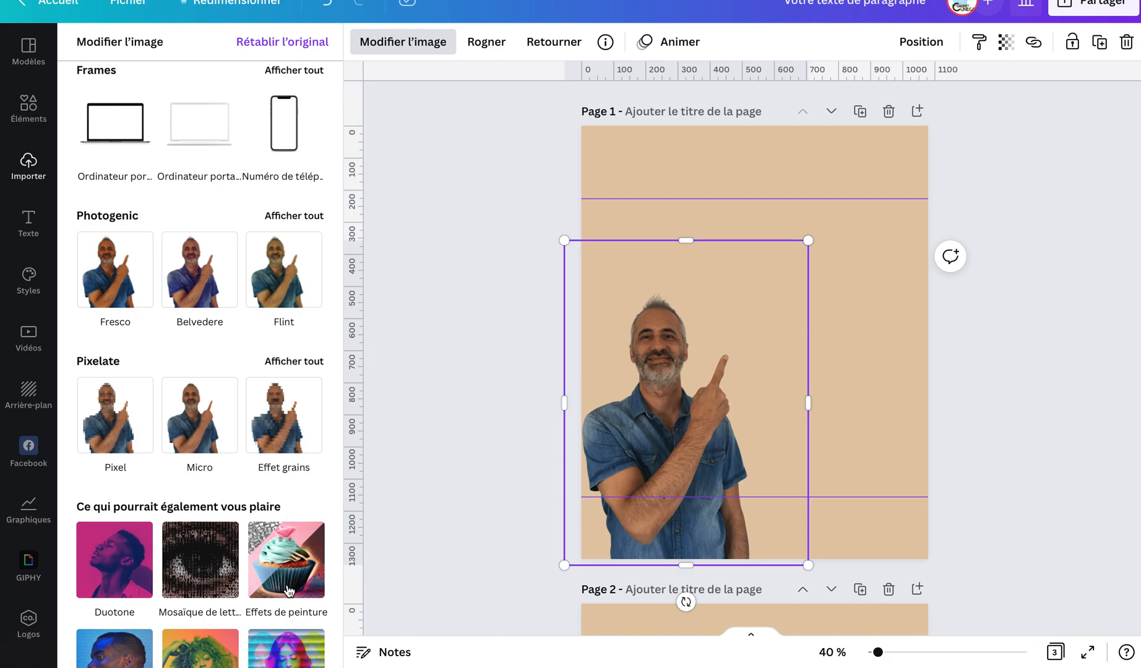
scroll(289, 591, down, 2)
scroll(288, 591, down, 2)
scroll(226, 567, down, 5)
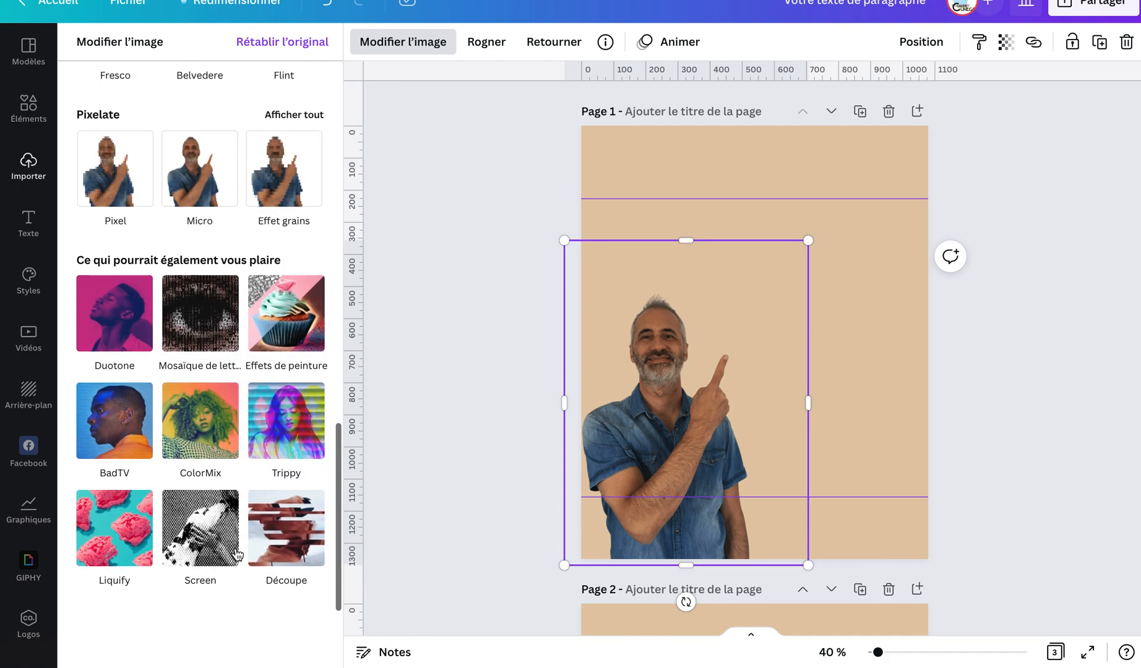
scroll(210, 541, up, 12)
scroll(210, 541, up, 15)
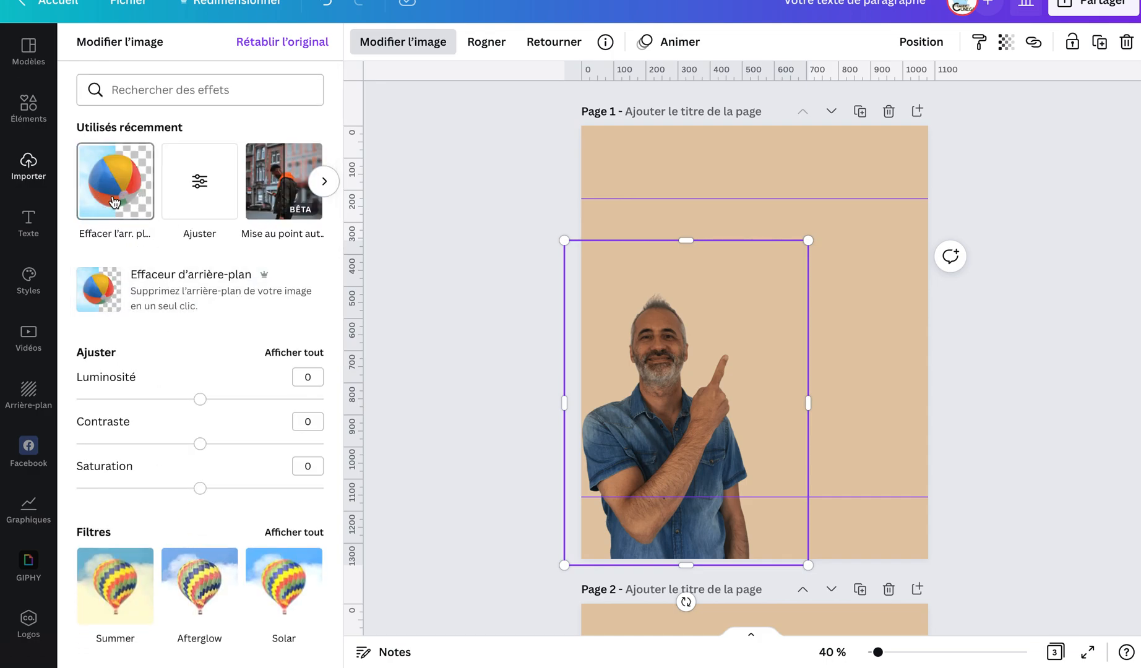
Look through the complete Filtres collection for the cut-out and return to the overview of effect categories.
scroll(178, 423, down, 1)
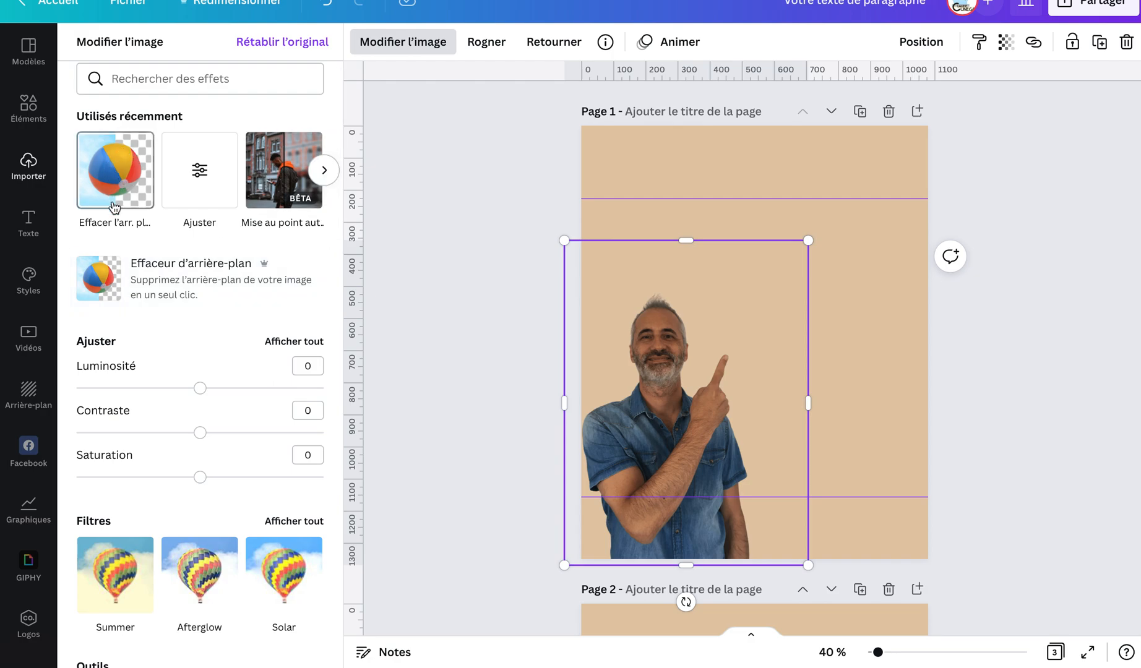
scroll(191, 485, down, 3)
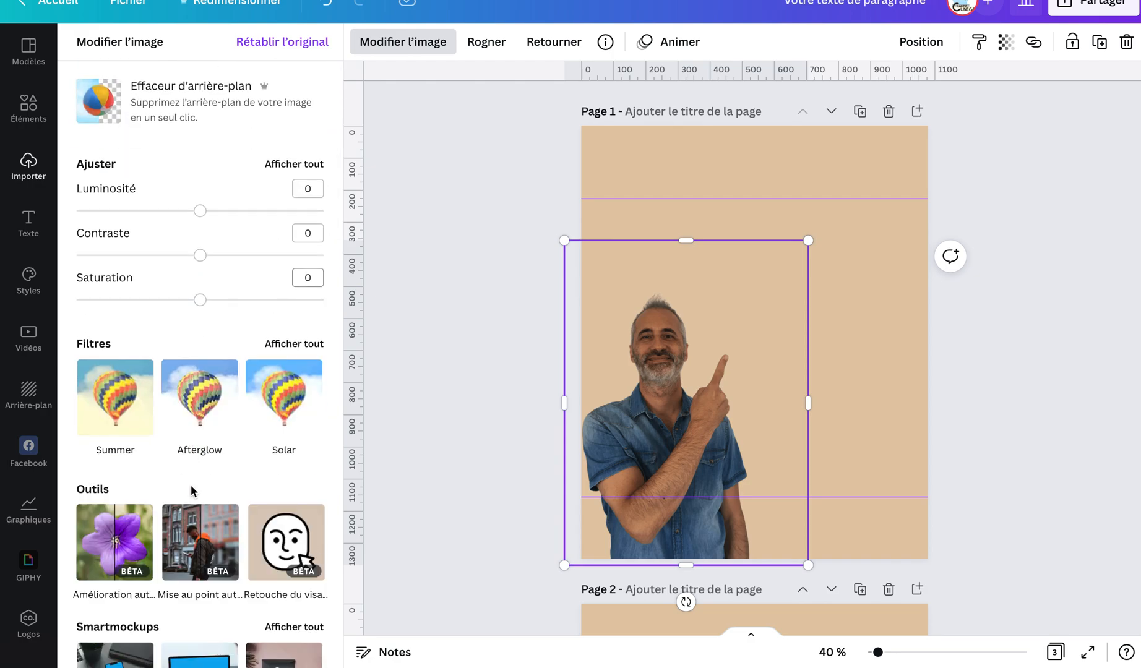
click(299, 345)
scroll(301, 346, down, 2)
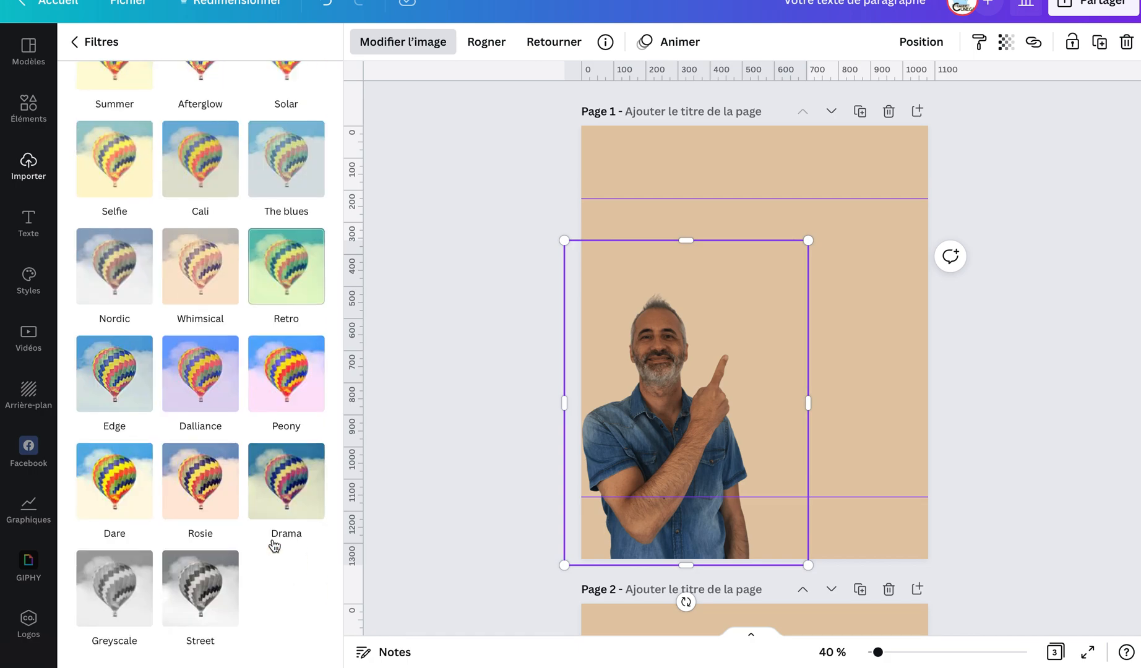
scroll(274, 545, up, 3)
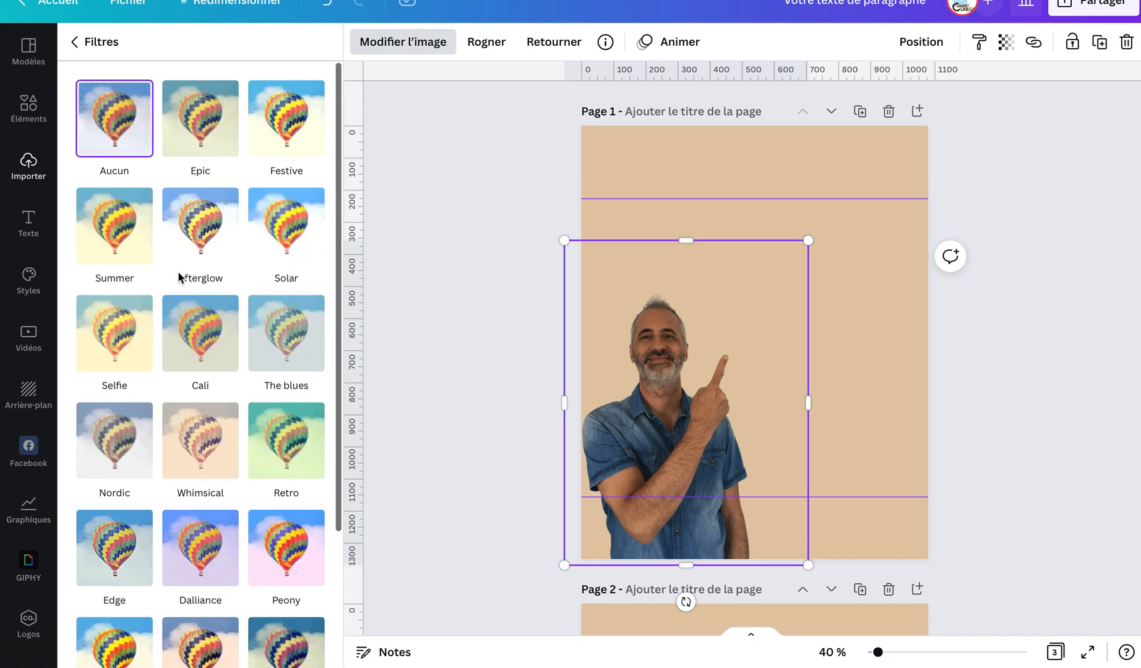
click(87, 43)
scroll(245, 480, down, 7)
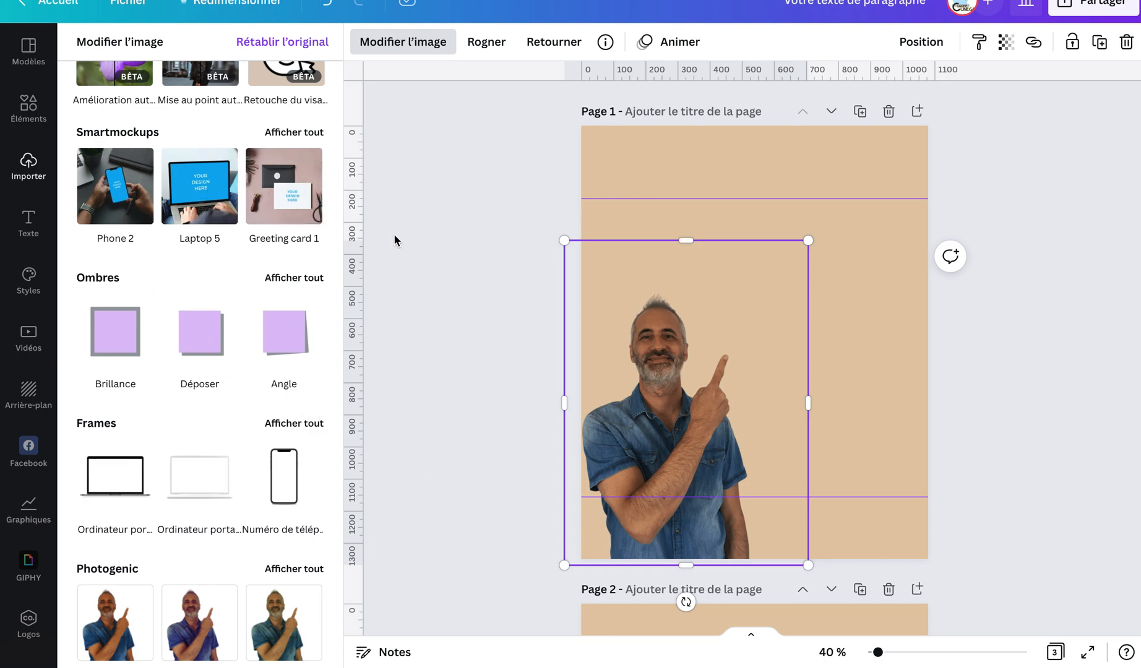
mouse_move(239, 650)
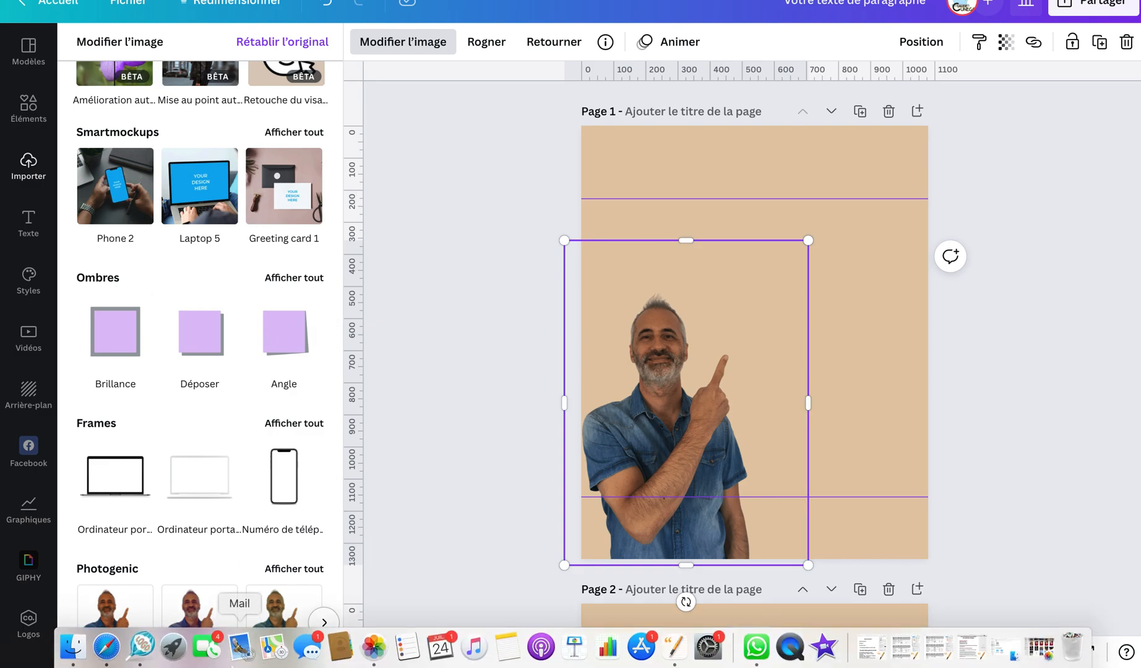